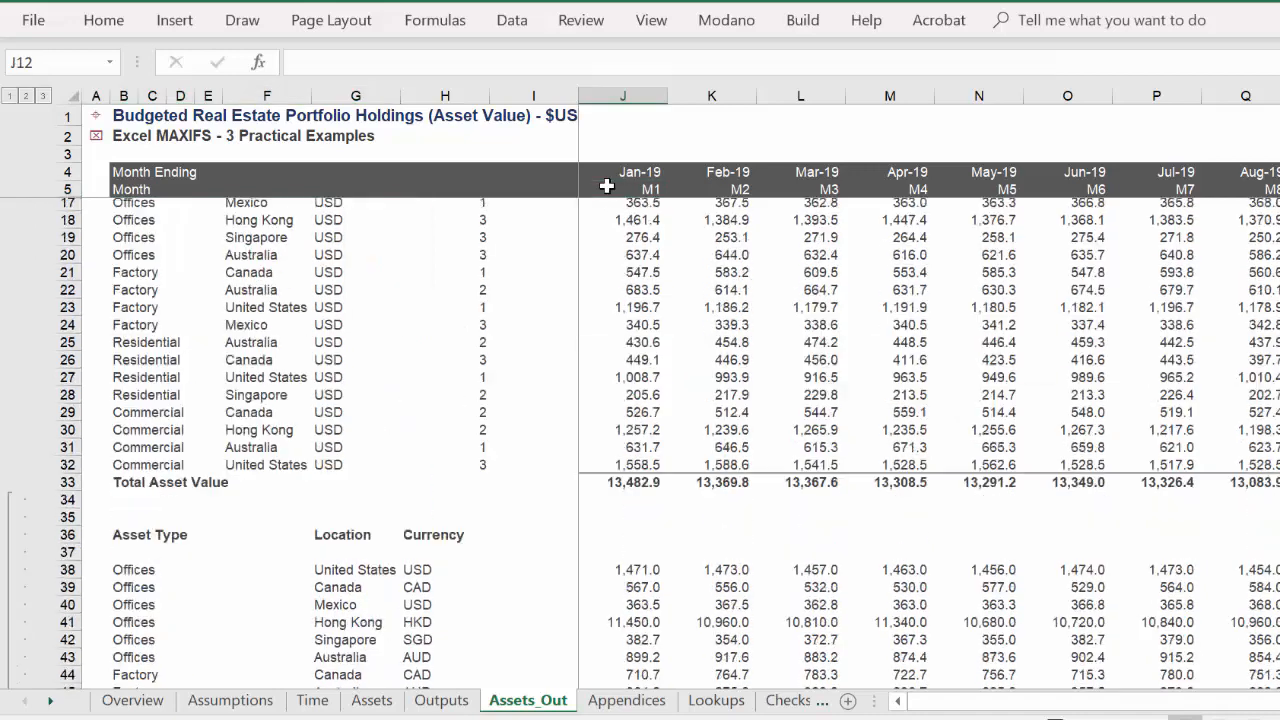
Examine the January formula for the Canada offices in J16 and trace its referenced local asset value and exchange rate cells
key(Down)
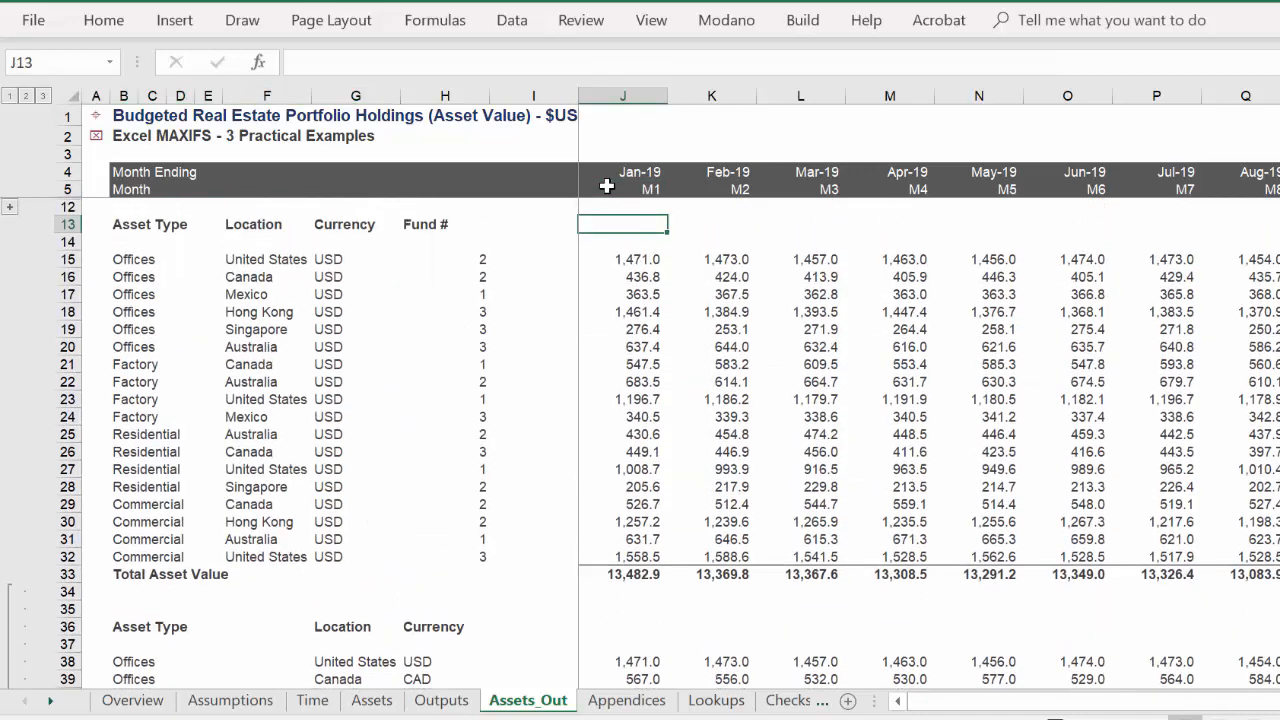
click(628, 277)
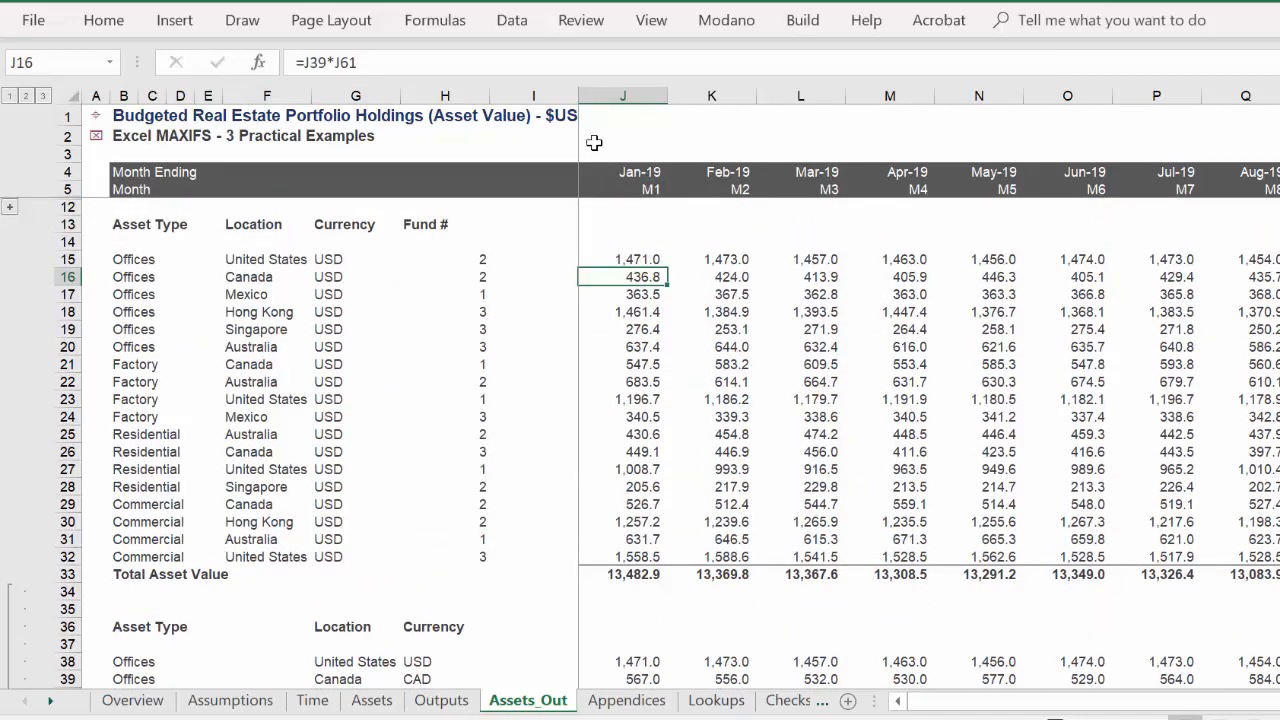
click(567, 67)
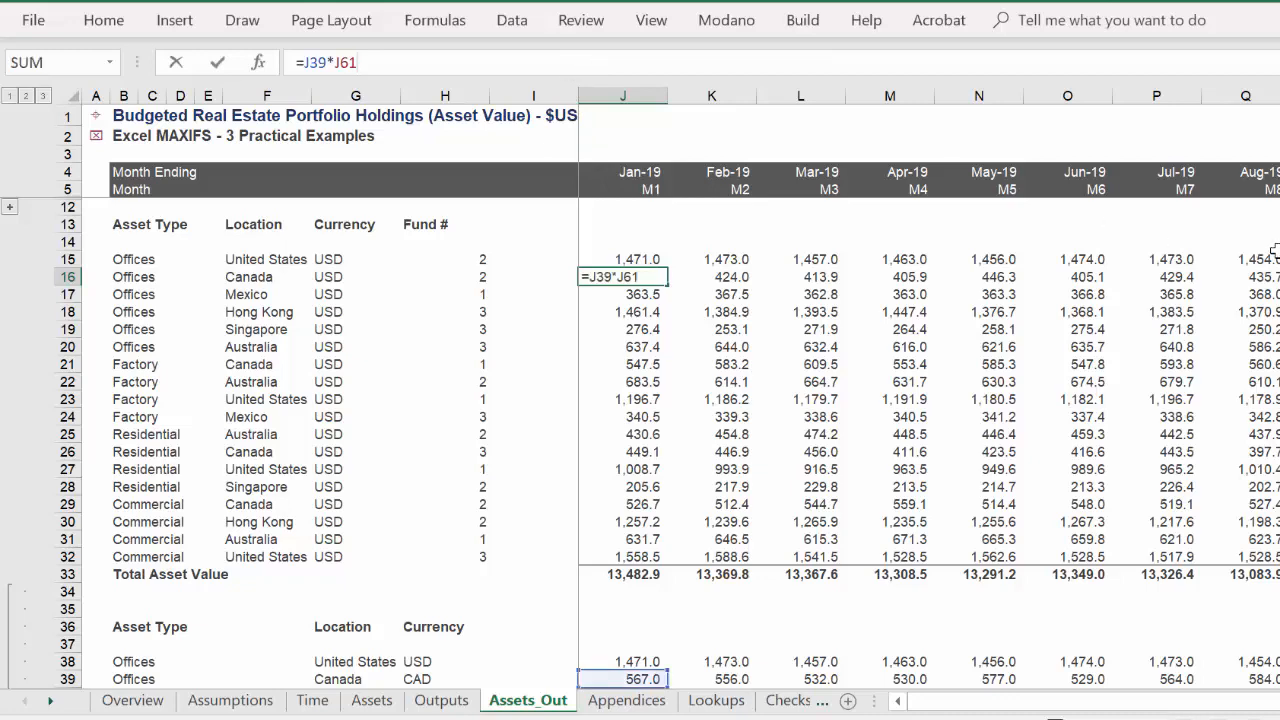
scroll(640, 440, down, 7)
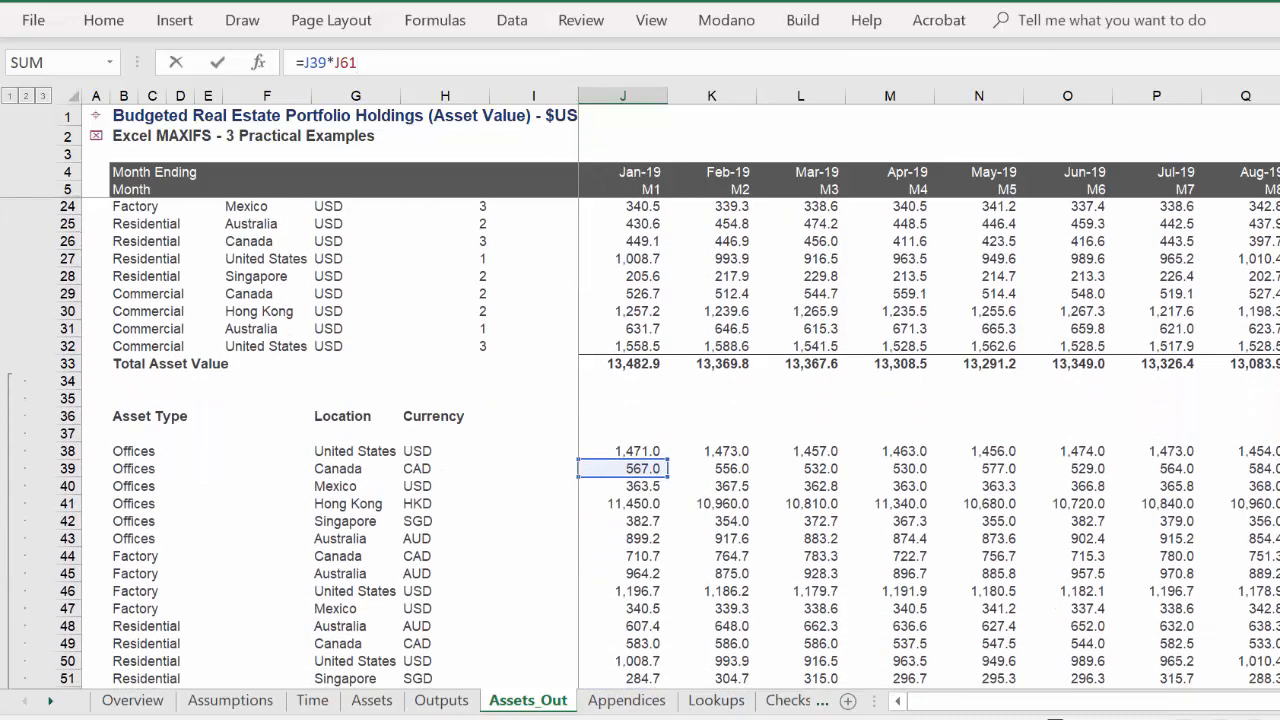
scroll(640, 440, down, 1)
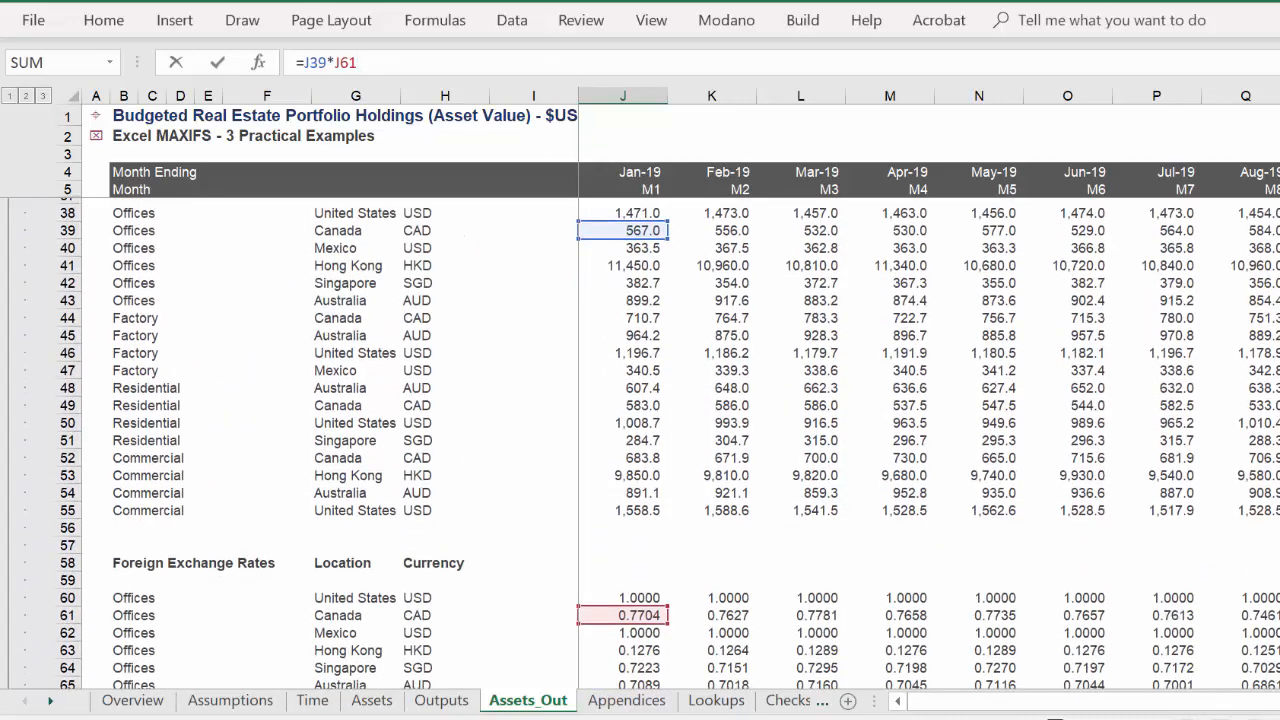
scroll(640, 440, up, 8)
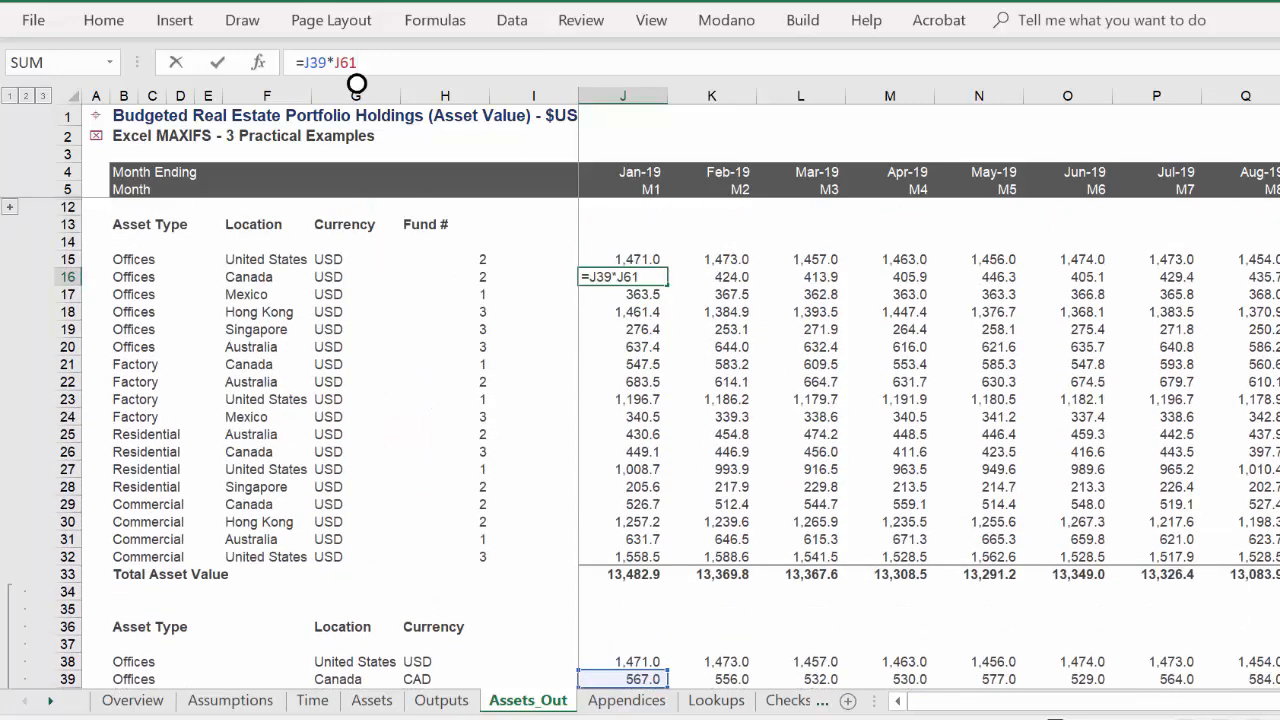
key(Escape)
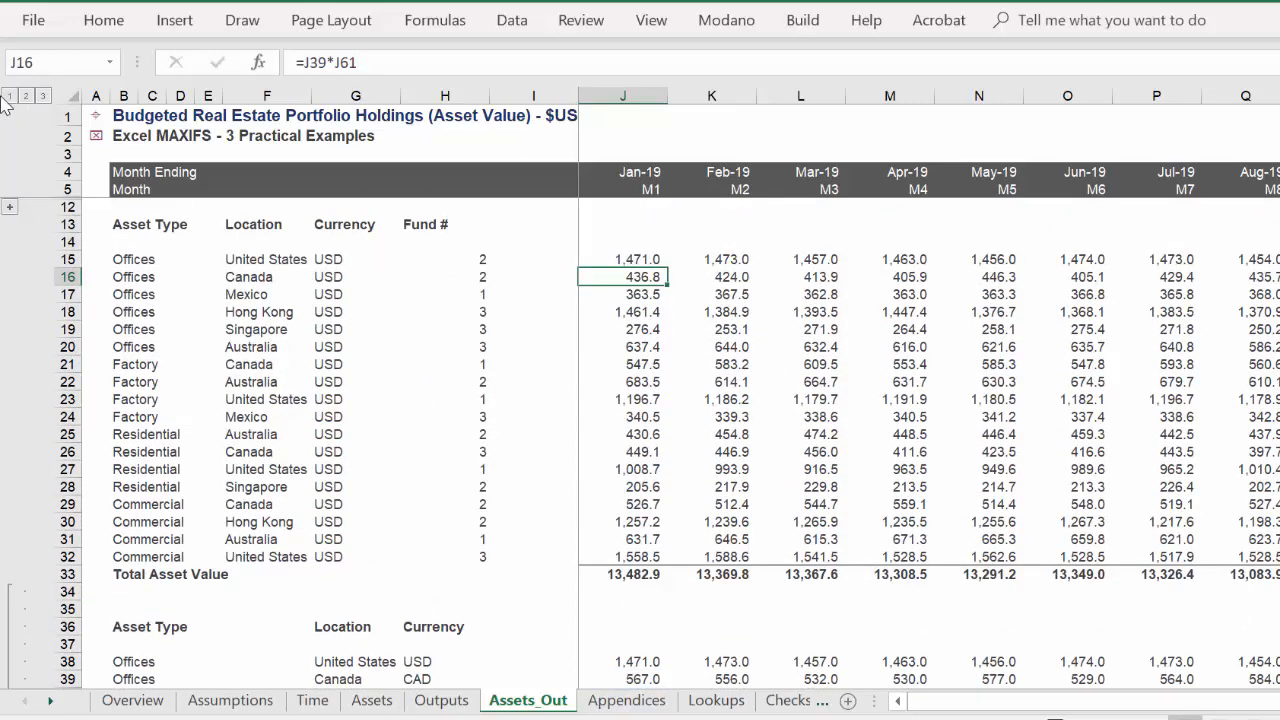
Collapse all grouped rows and enter Canada as Criteria 1 for Example 1 in F80
click(9, 96)
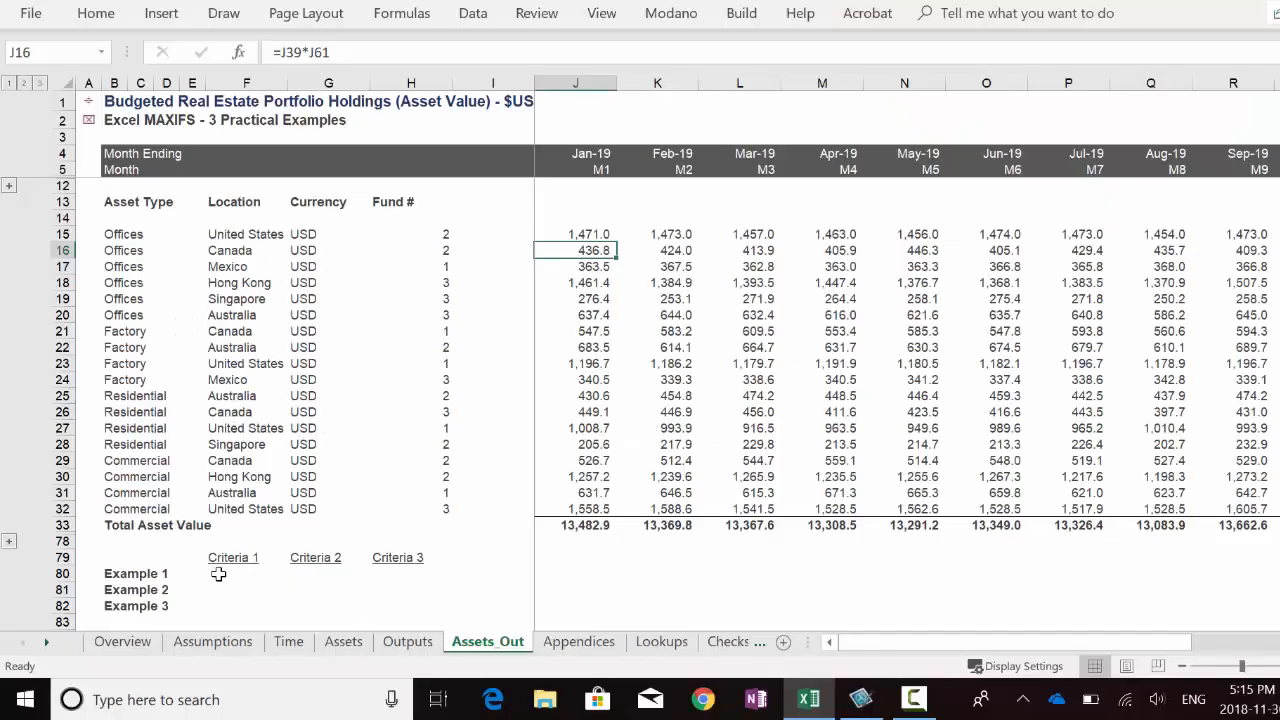
click(218, 574)
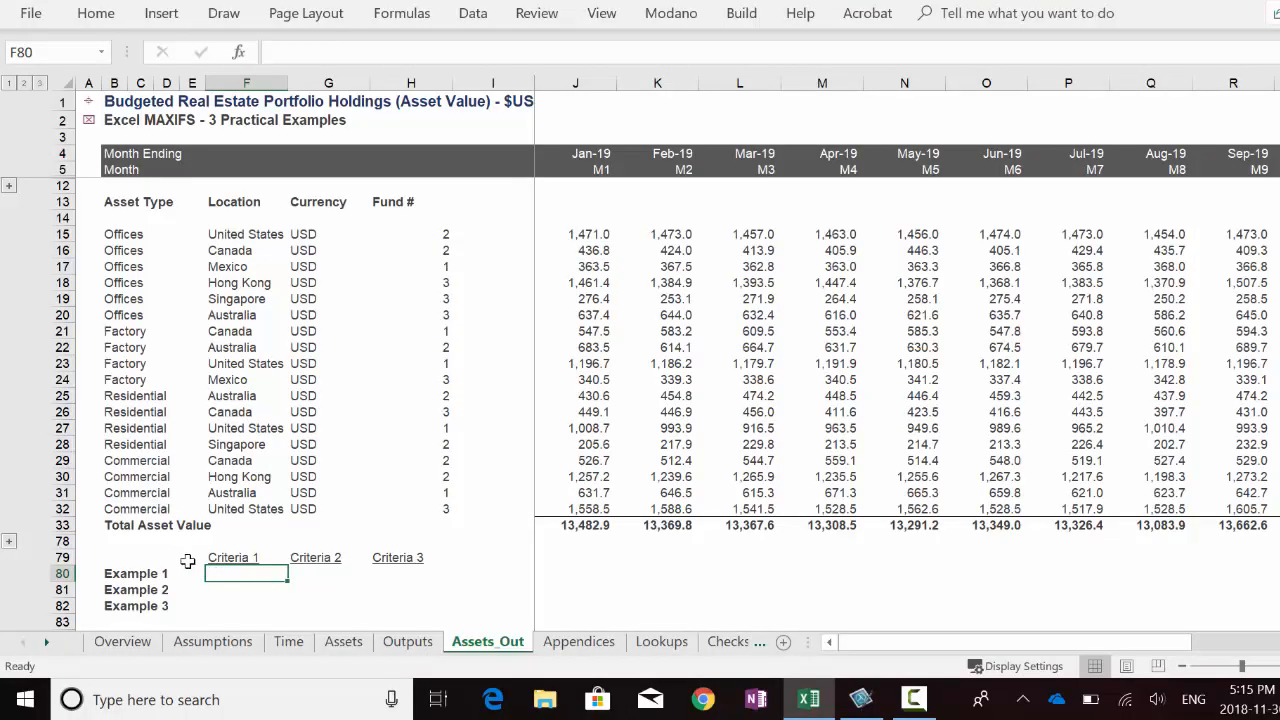
text(C)
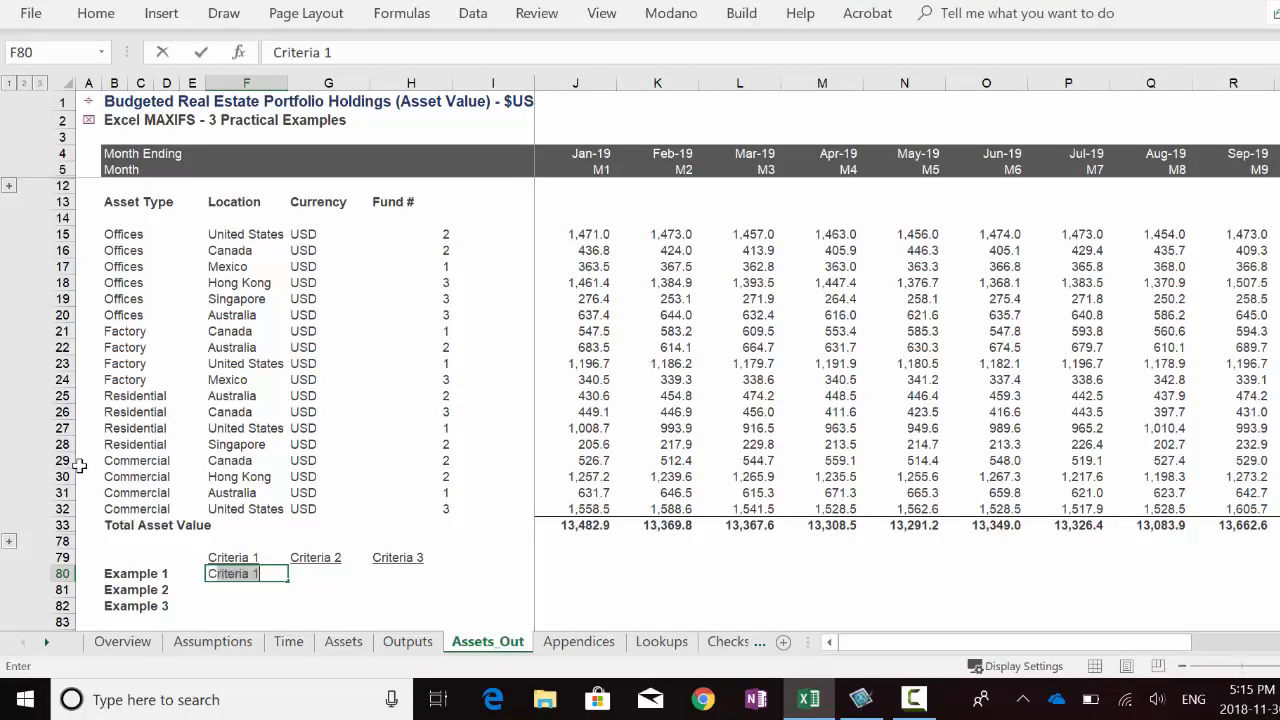
text(anada)
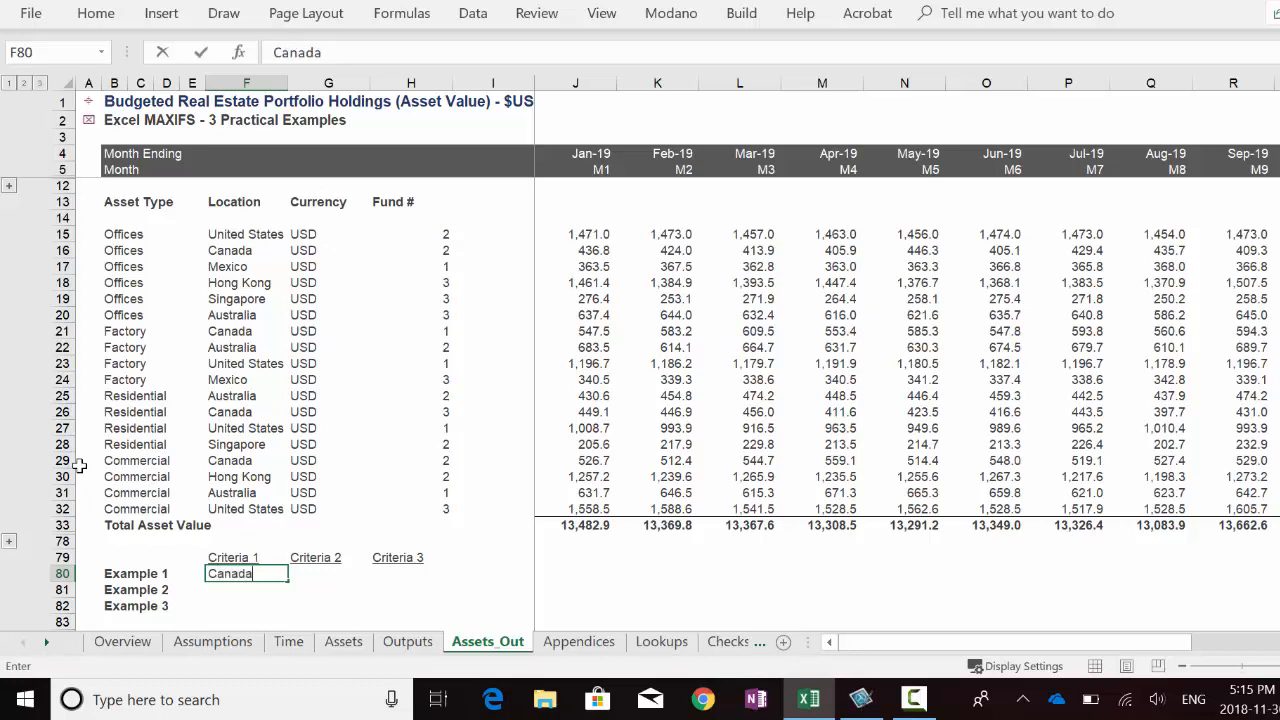
key(Return)
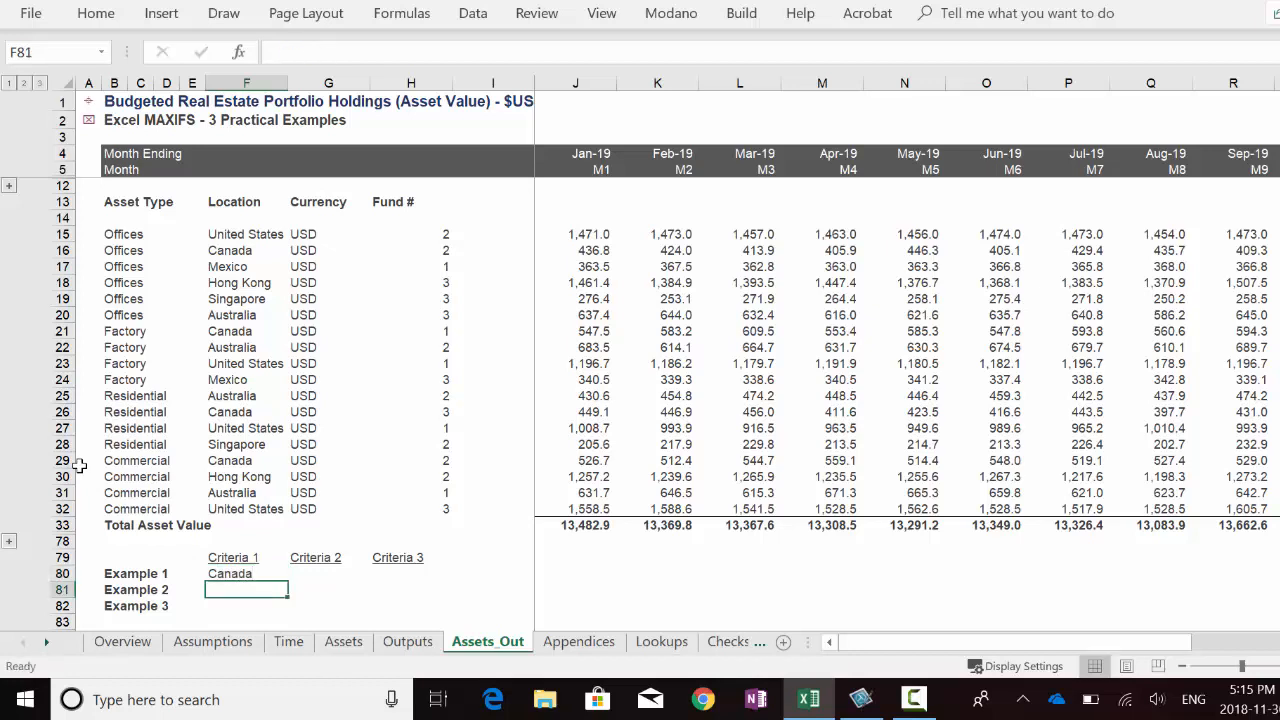
Enter =MAXIFS(J15:J32,F15:F32,F80) in J80 for Example 1's Jan-19 maximum and check it against the matching source row
click(547, 569)
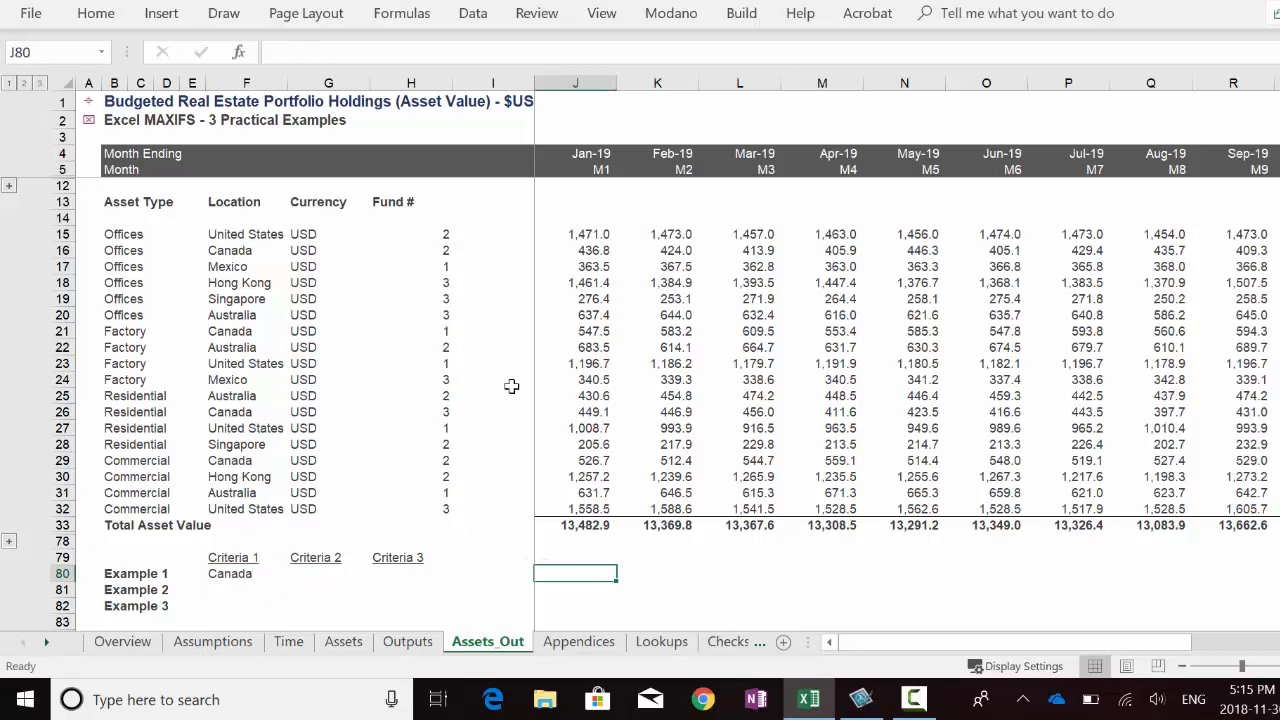
click(476, 49)
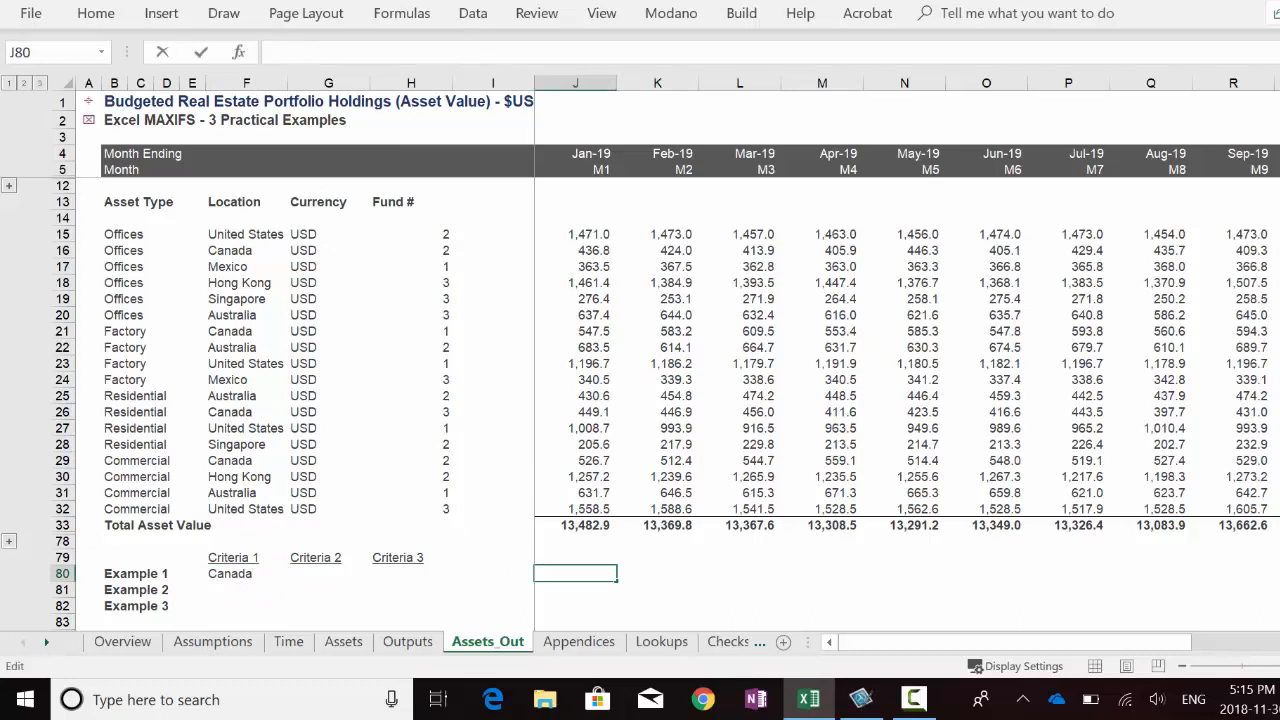
text(=maxif)
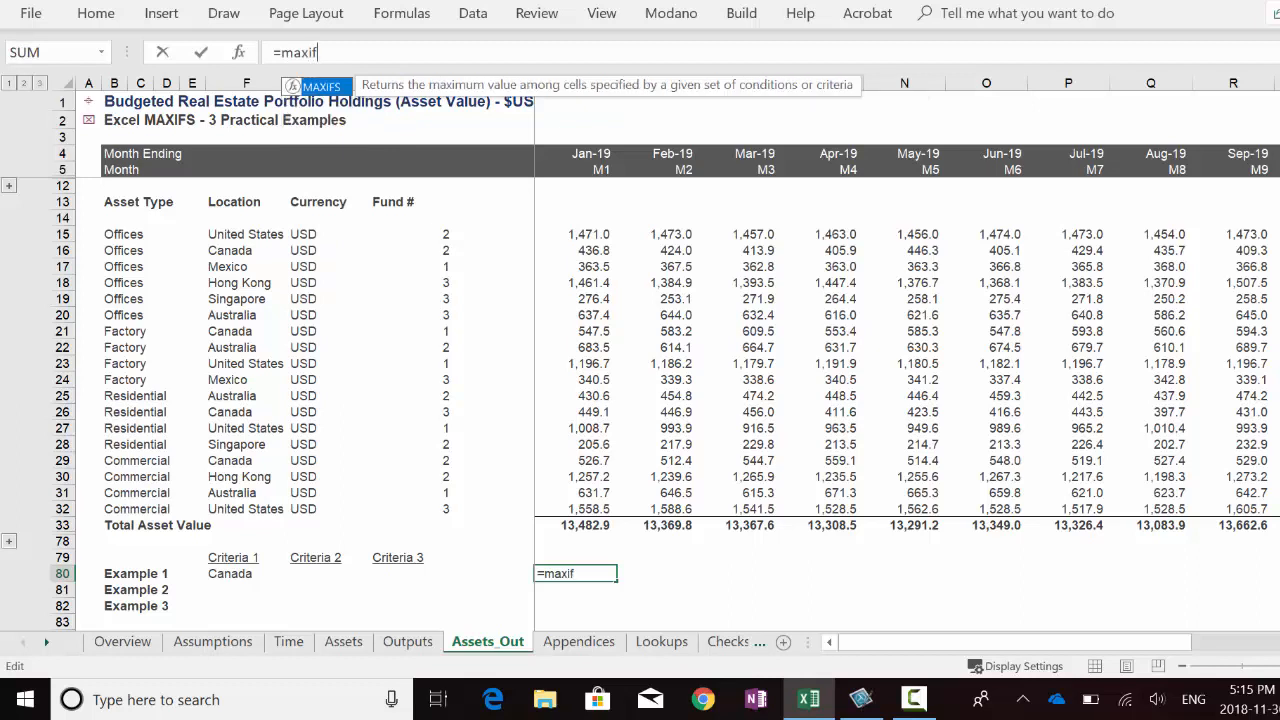
key(Tab)
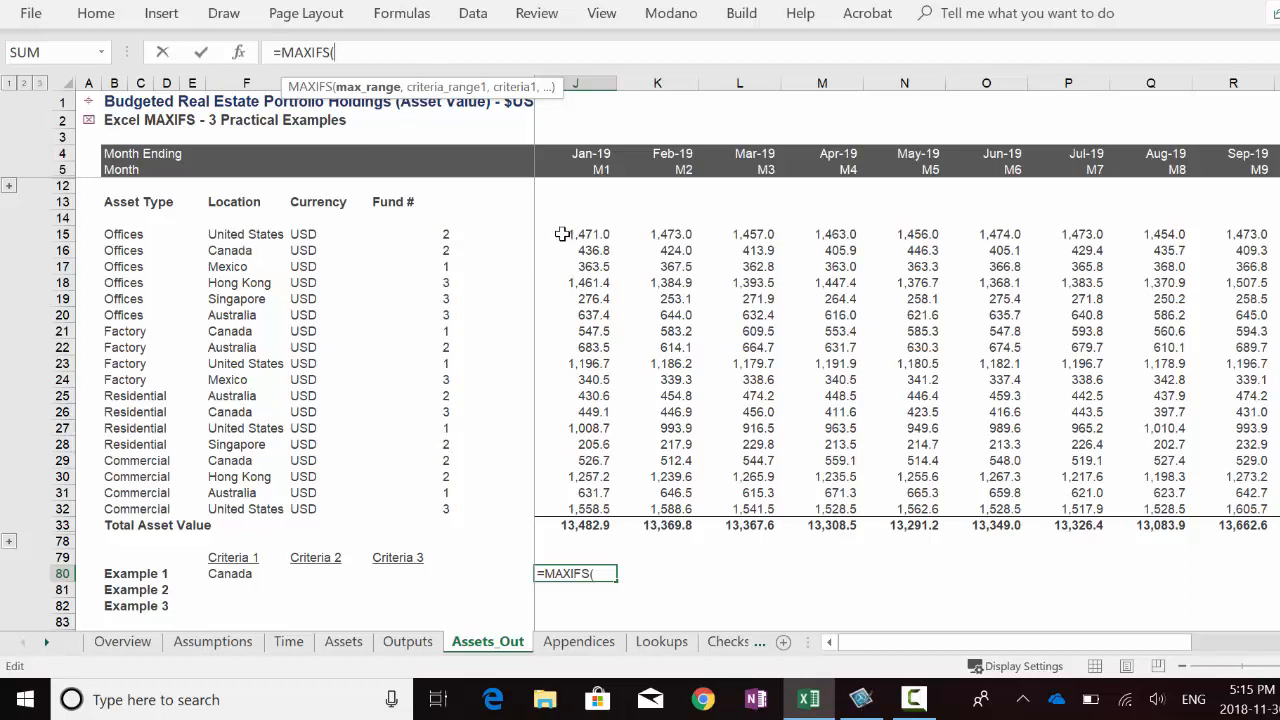
drag(563, 234, 563, 509)
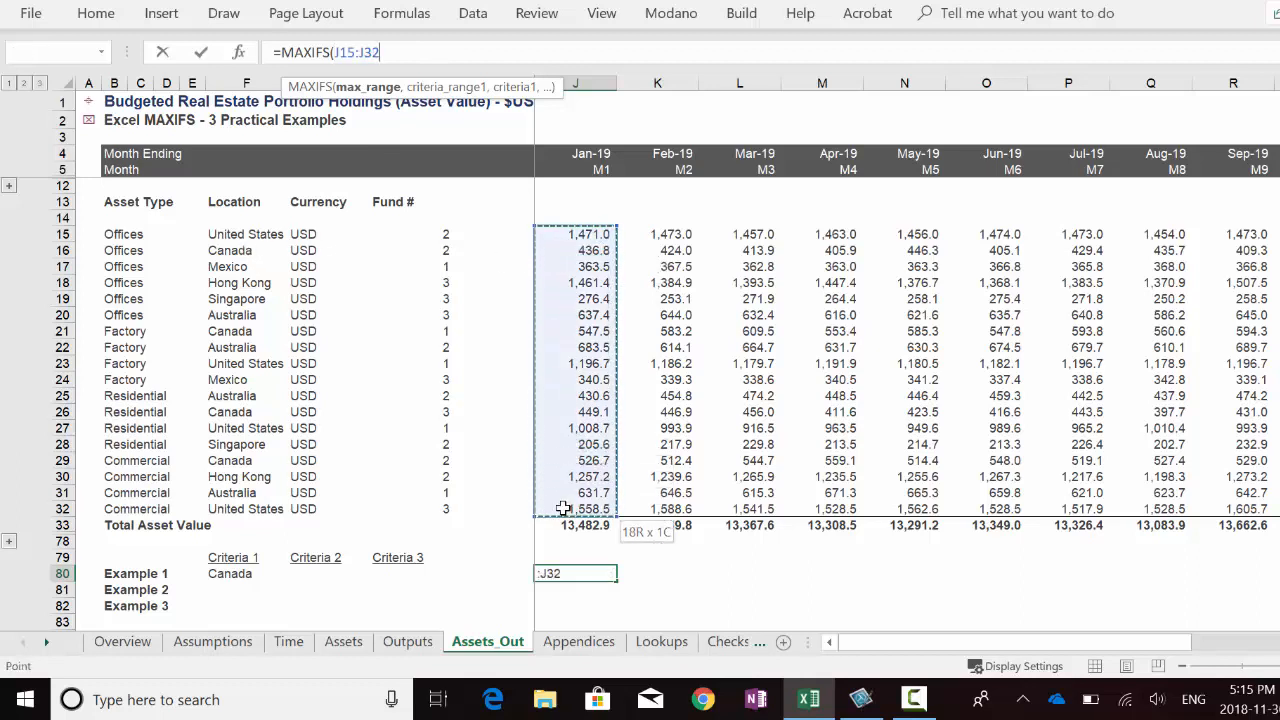
text(,)
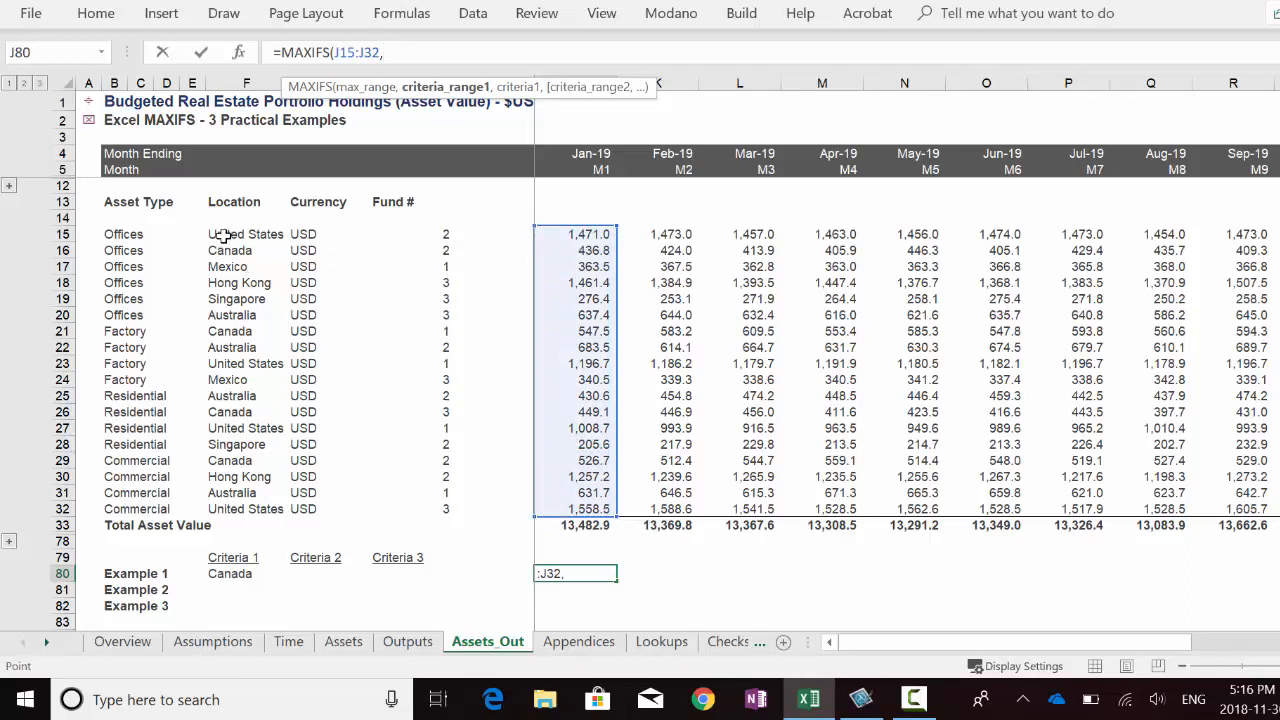
drag(224, 235, 222, 507)
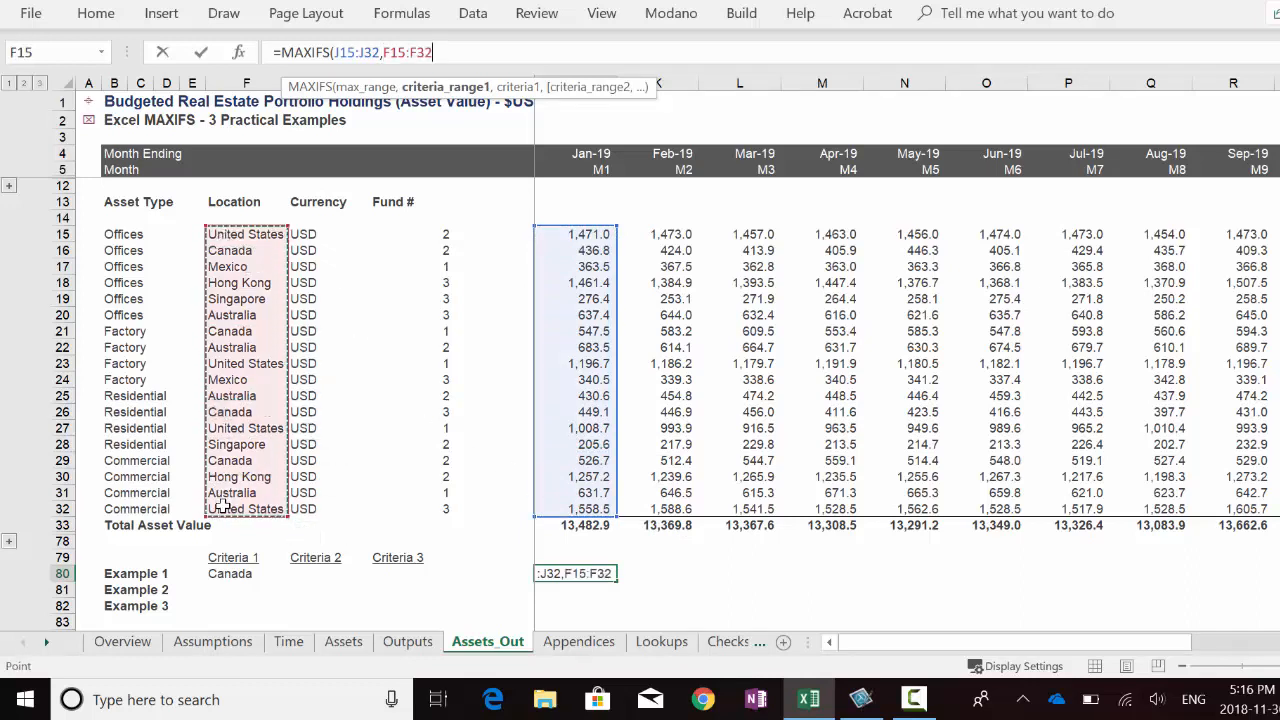
text(,)
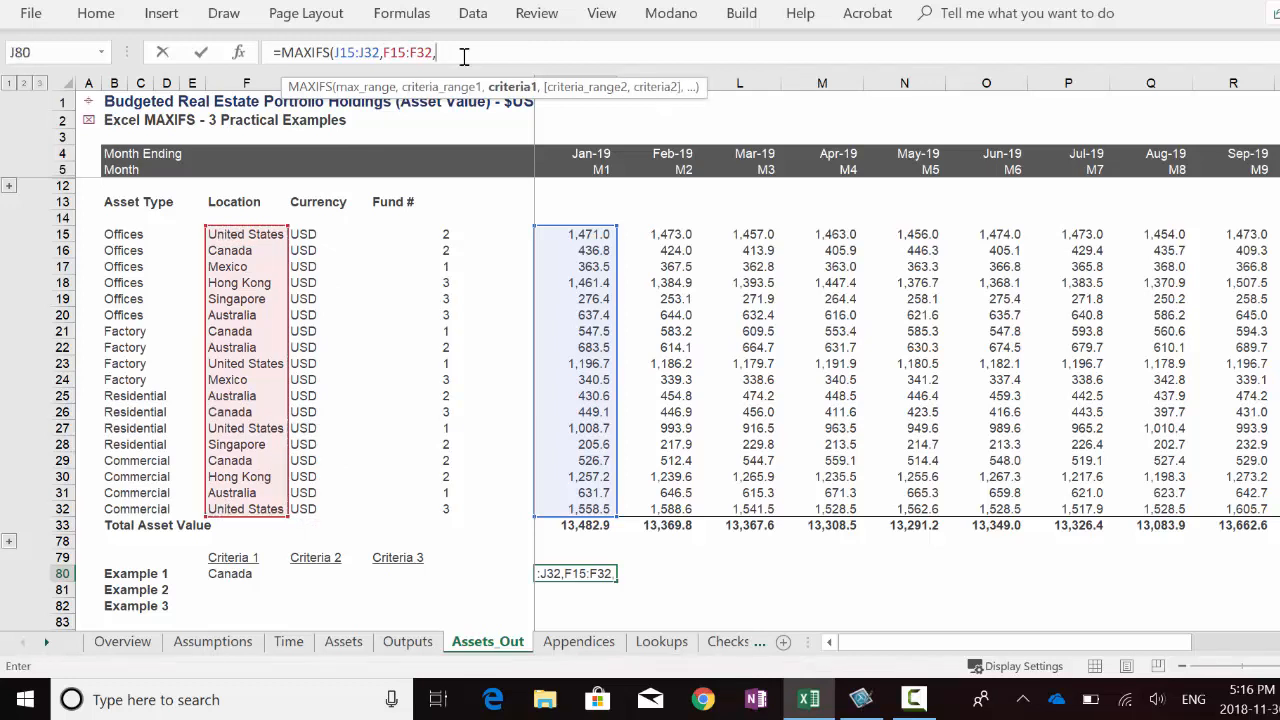
click(218, 574)
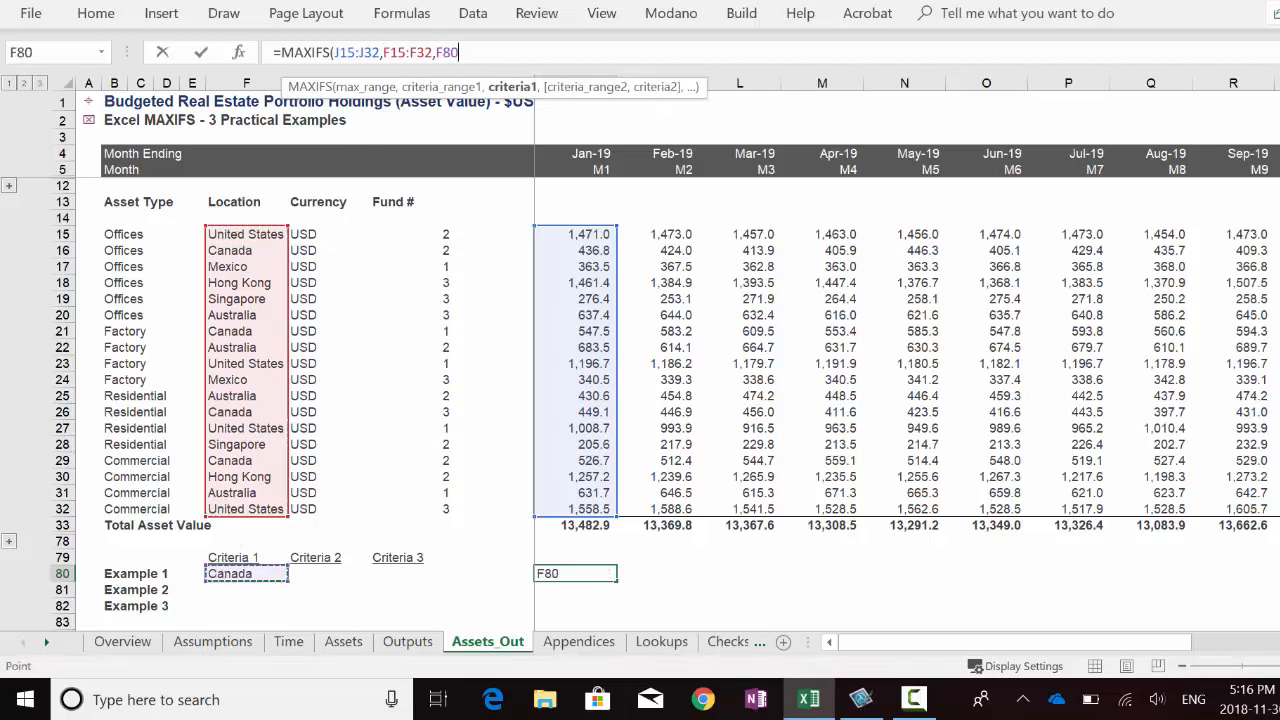
key(Return)
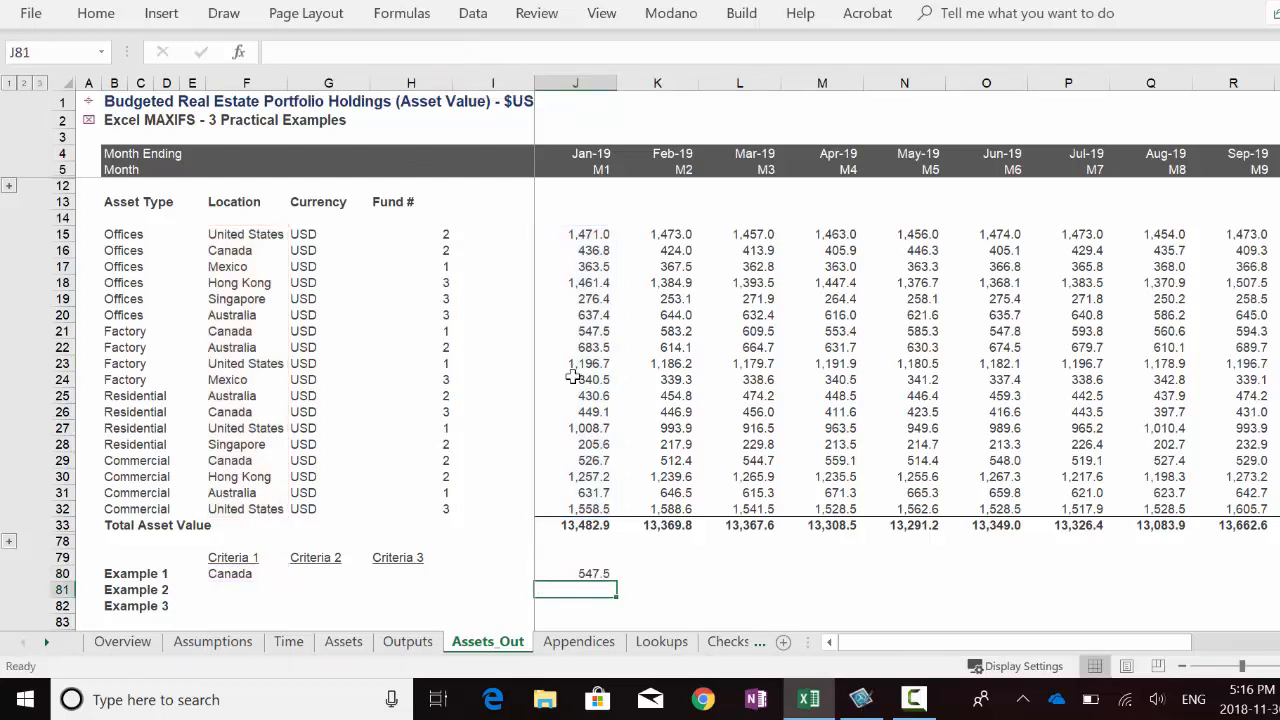
click(590, 572)
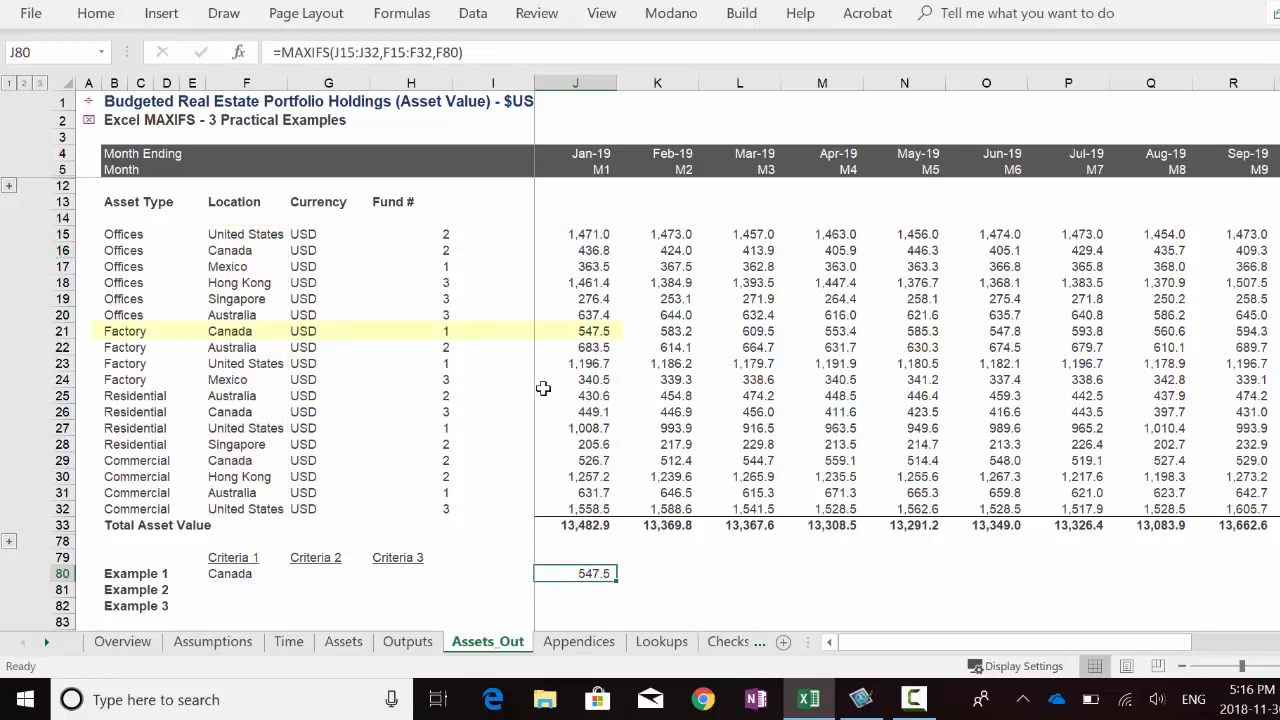
click(579, 331)
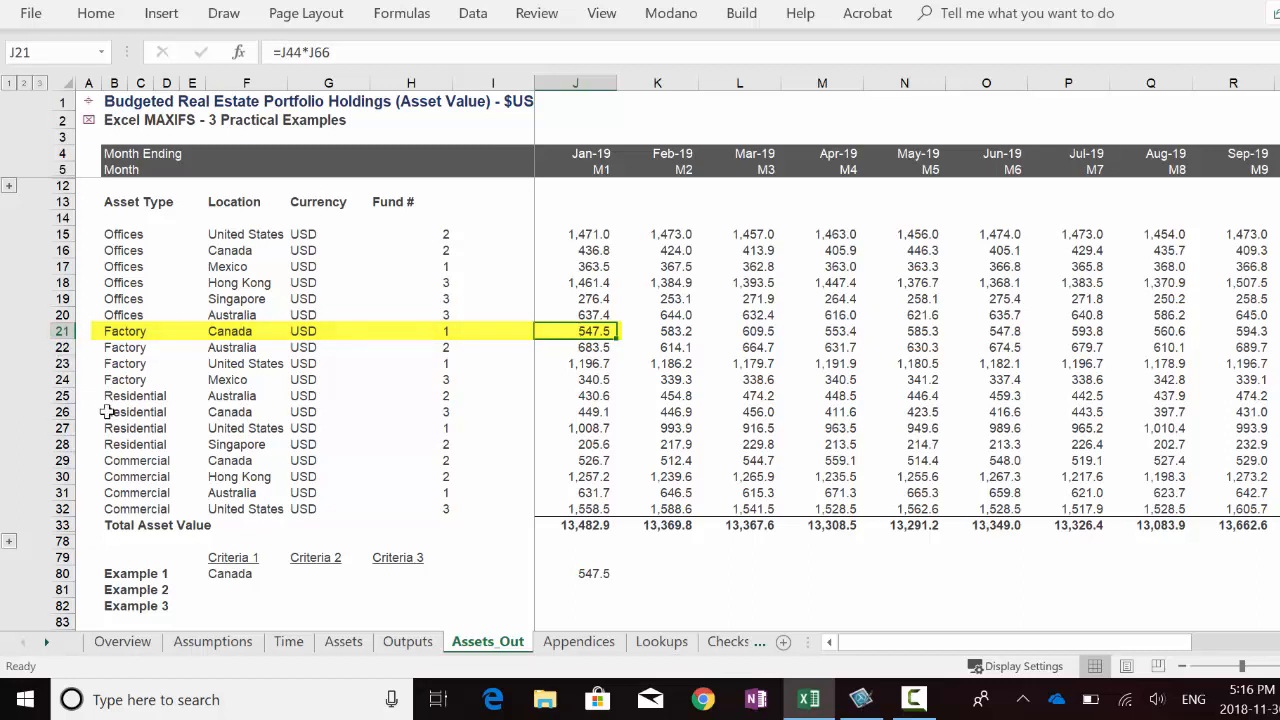
Enter Offices as Criteria 1 in F81 and >=2 as Criteria 2 in G81 for Example 2
click(215, 590)
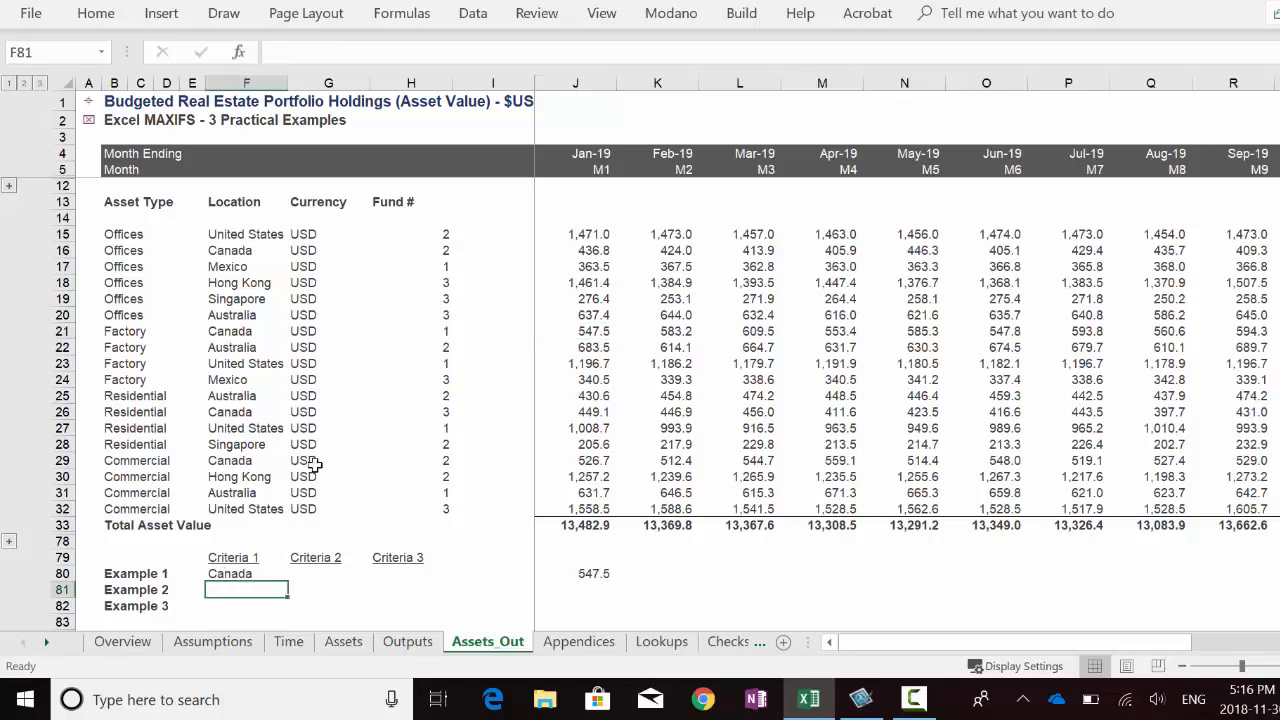
text(Offices)
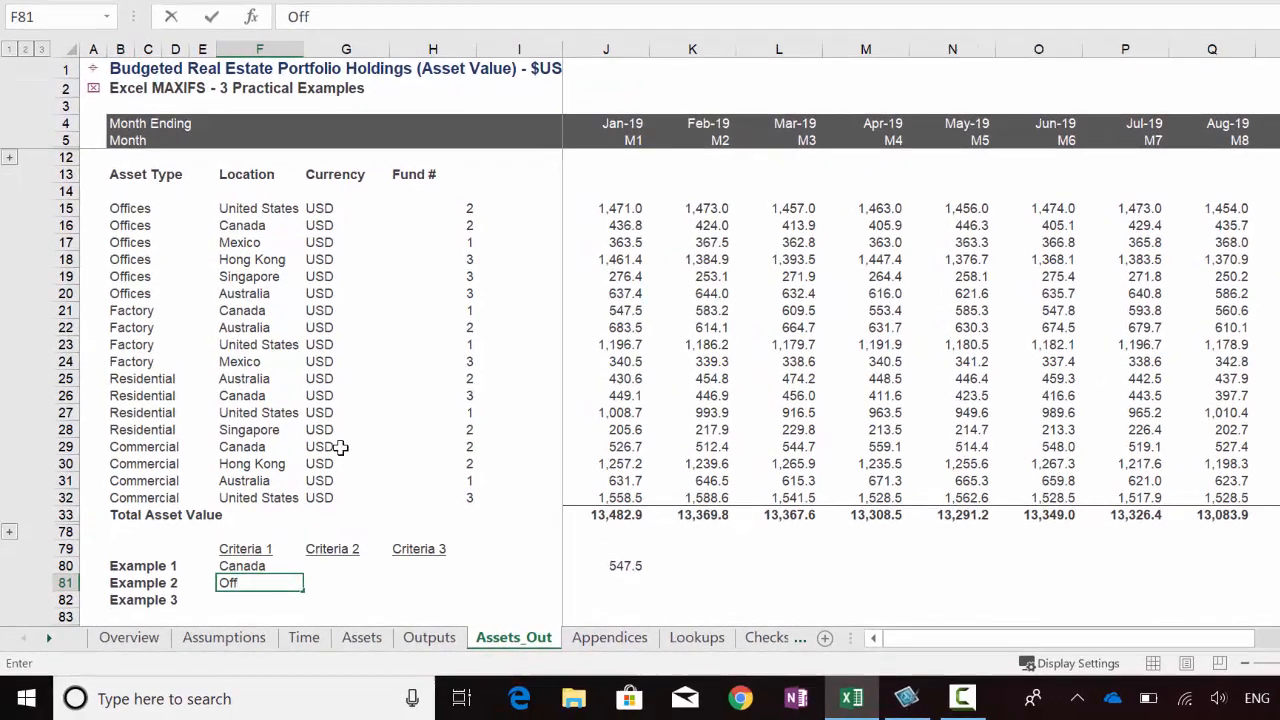
key(Return)
key(Up)
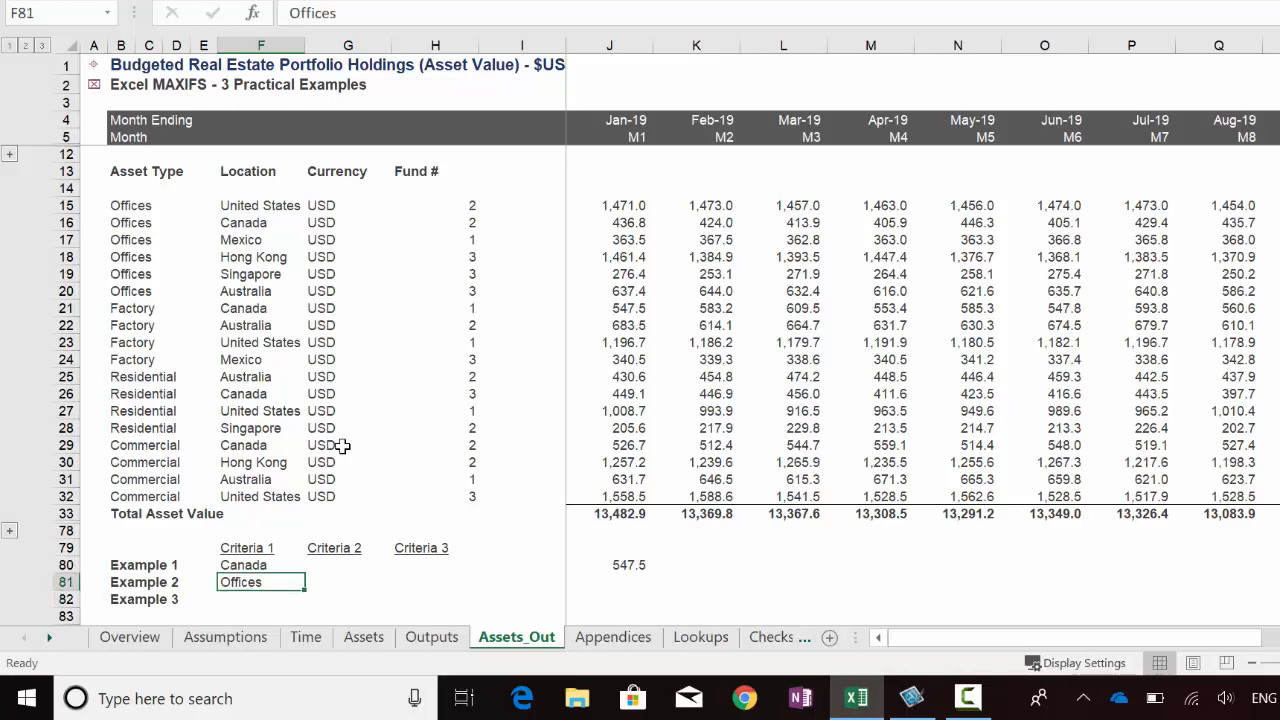
key(Right)
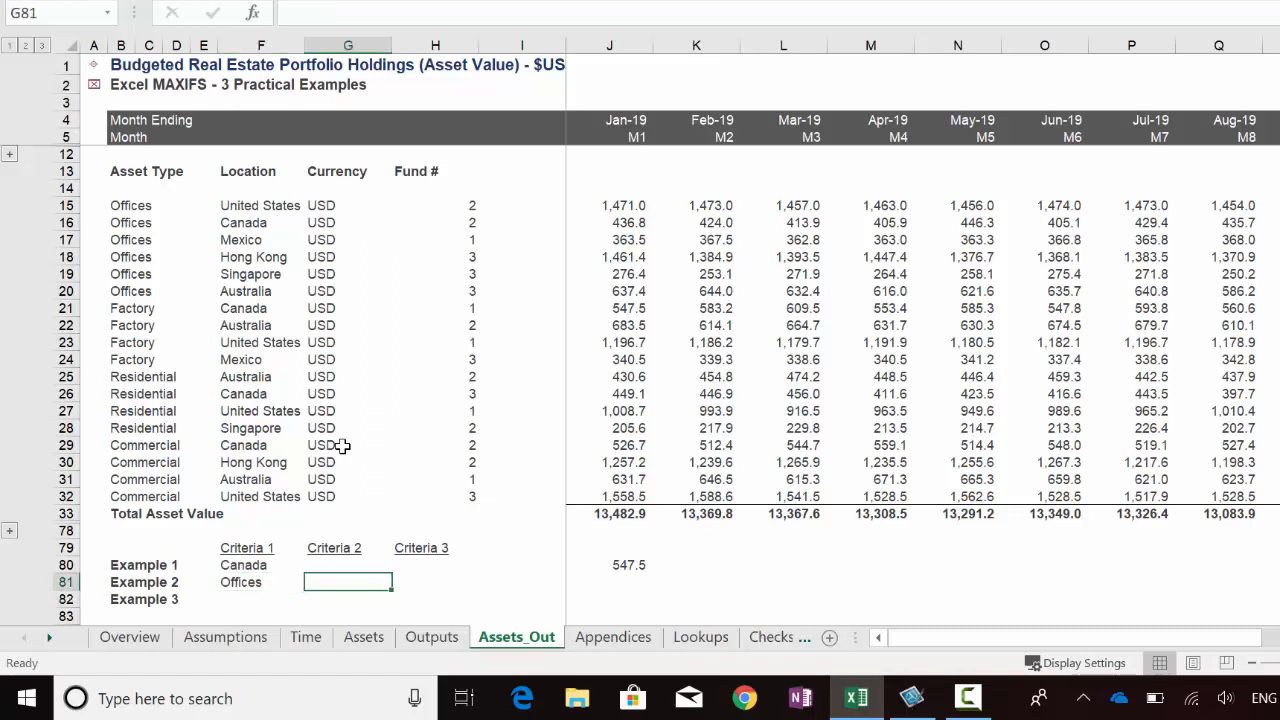
text(>=2)
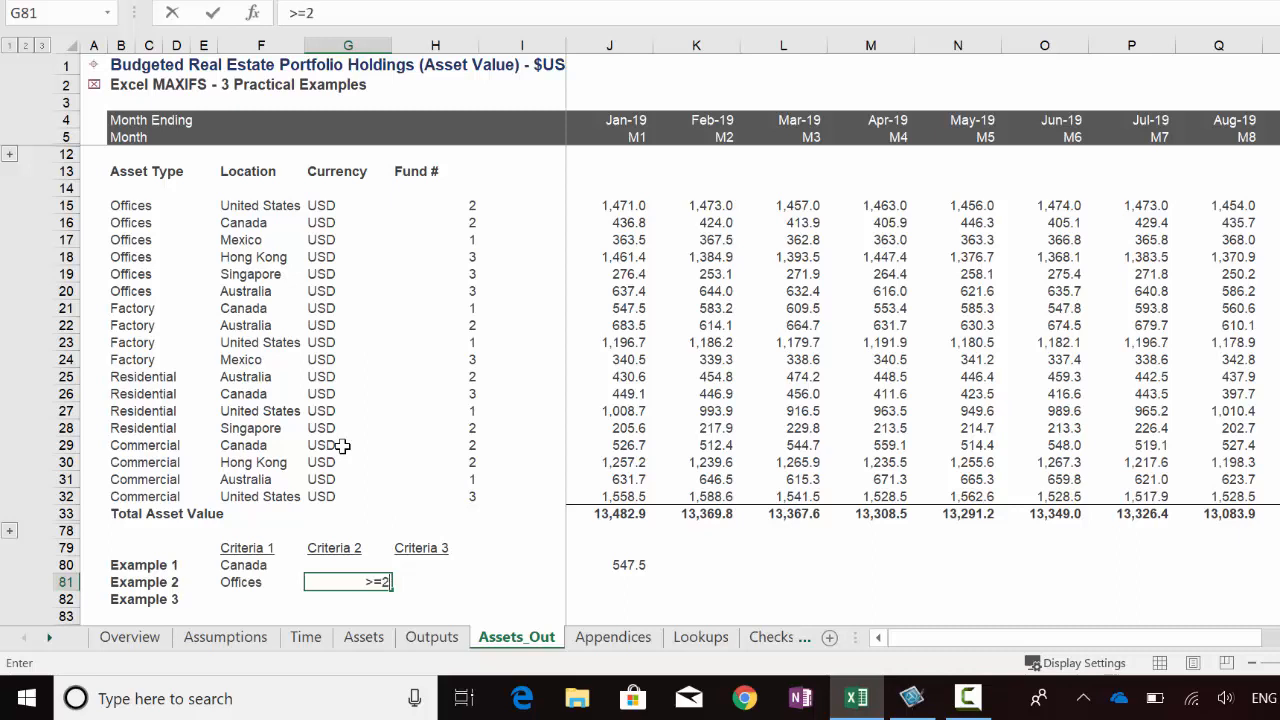
key(ctrl+Return)
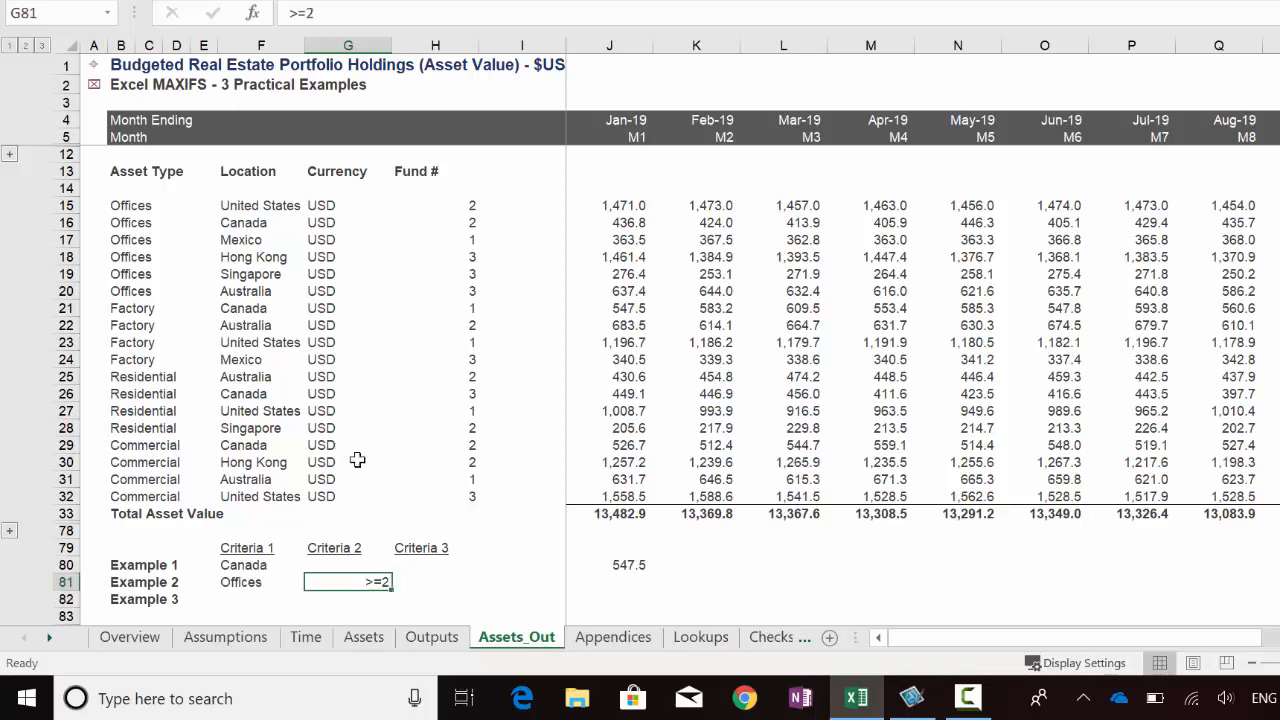
Start a MAXIFS formula in L81 with Mar-19 values L15:L32 as max range and asset types B15:B32 matched to F81
click(787, 578)
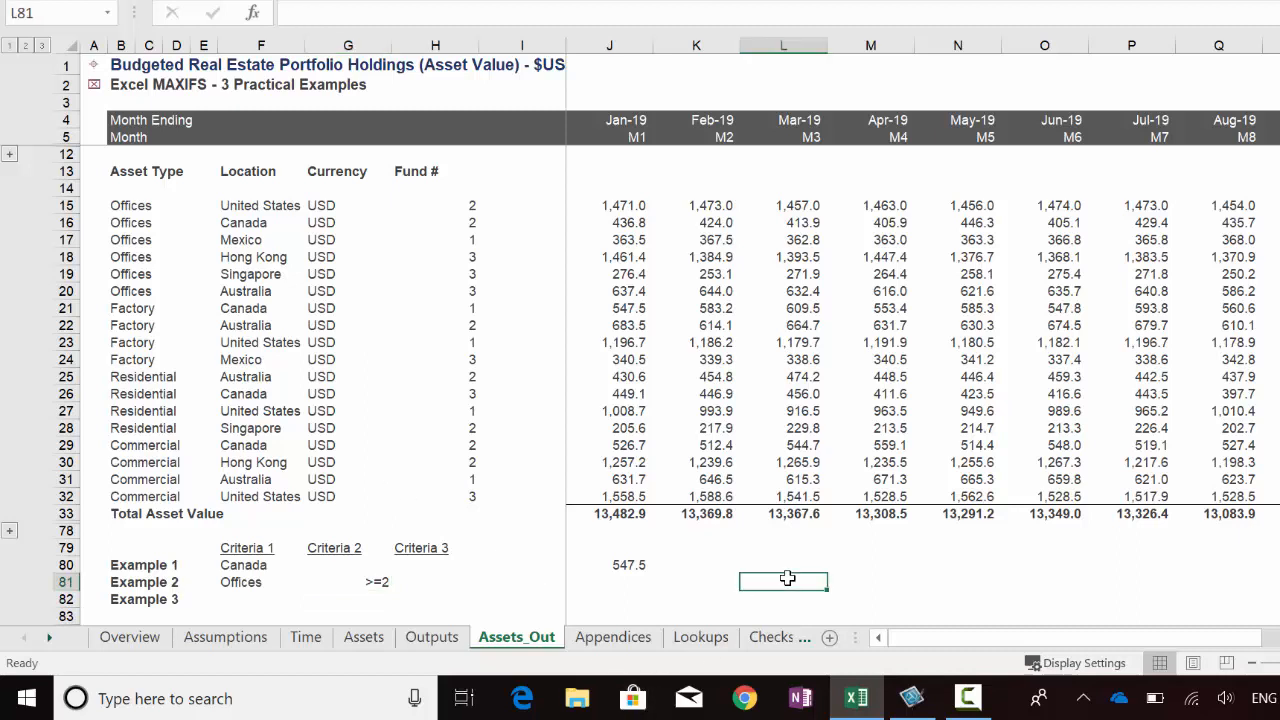
click(671, 8)
text(=)
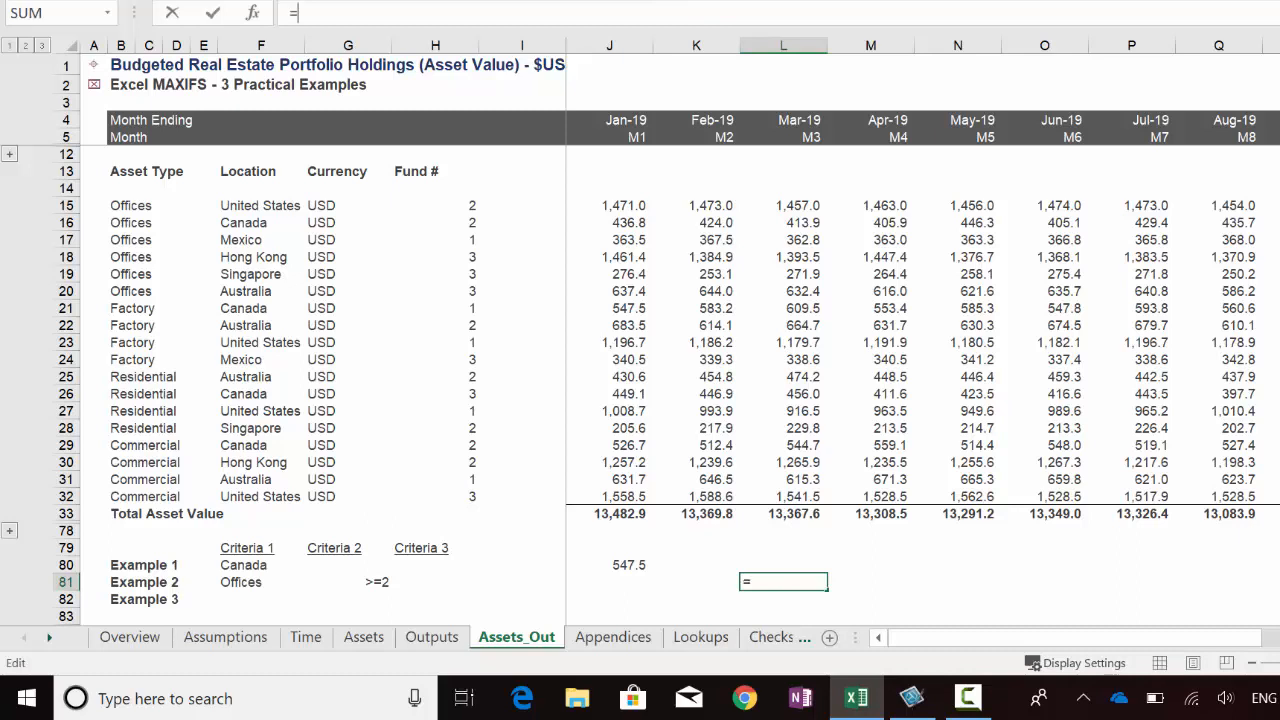
text(maxif)
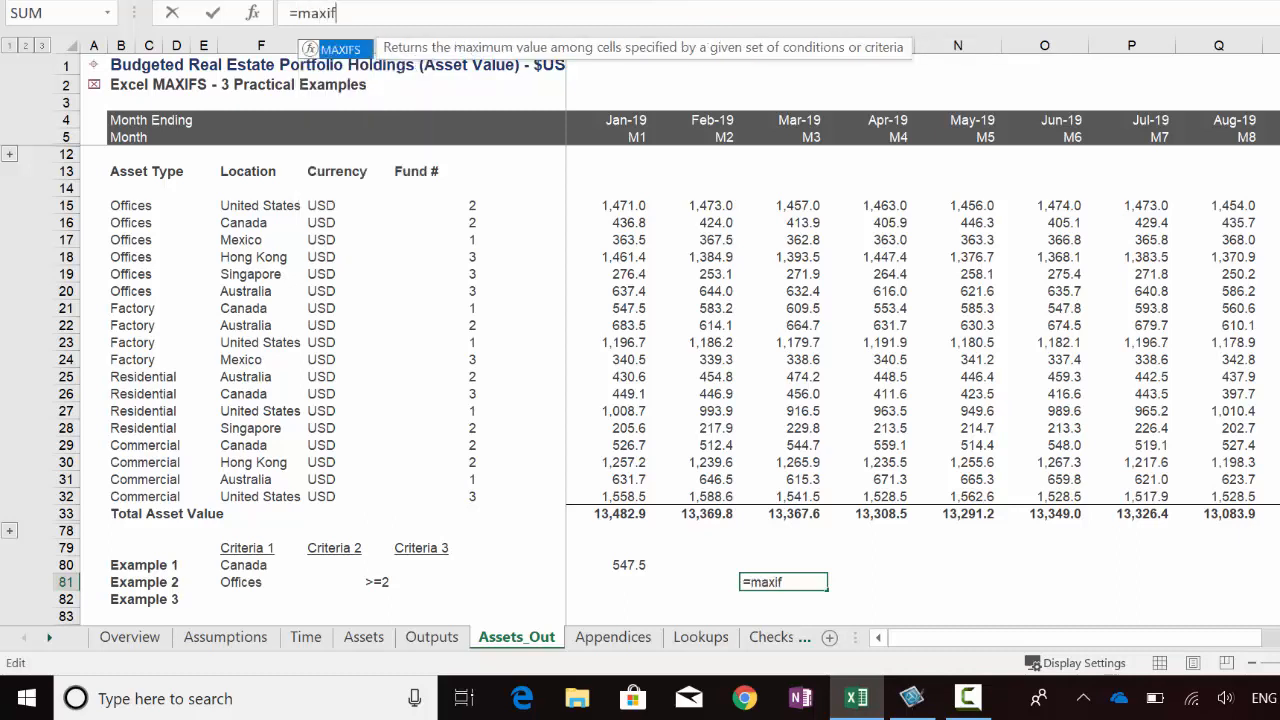
key(Tab)
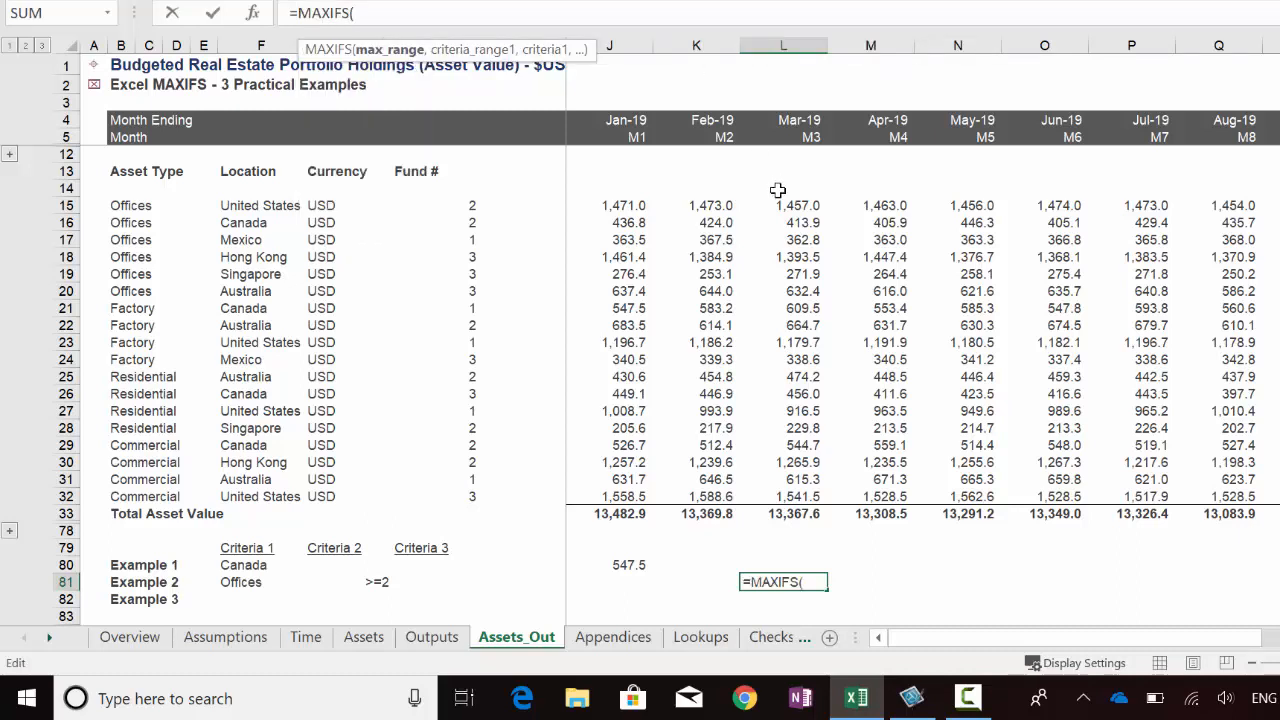
drag(780, 203, 773, 492)
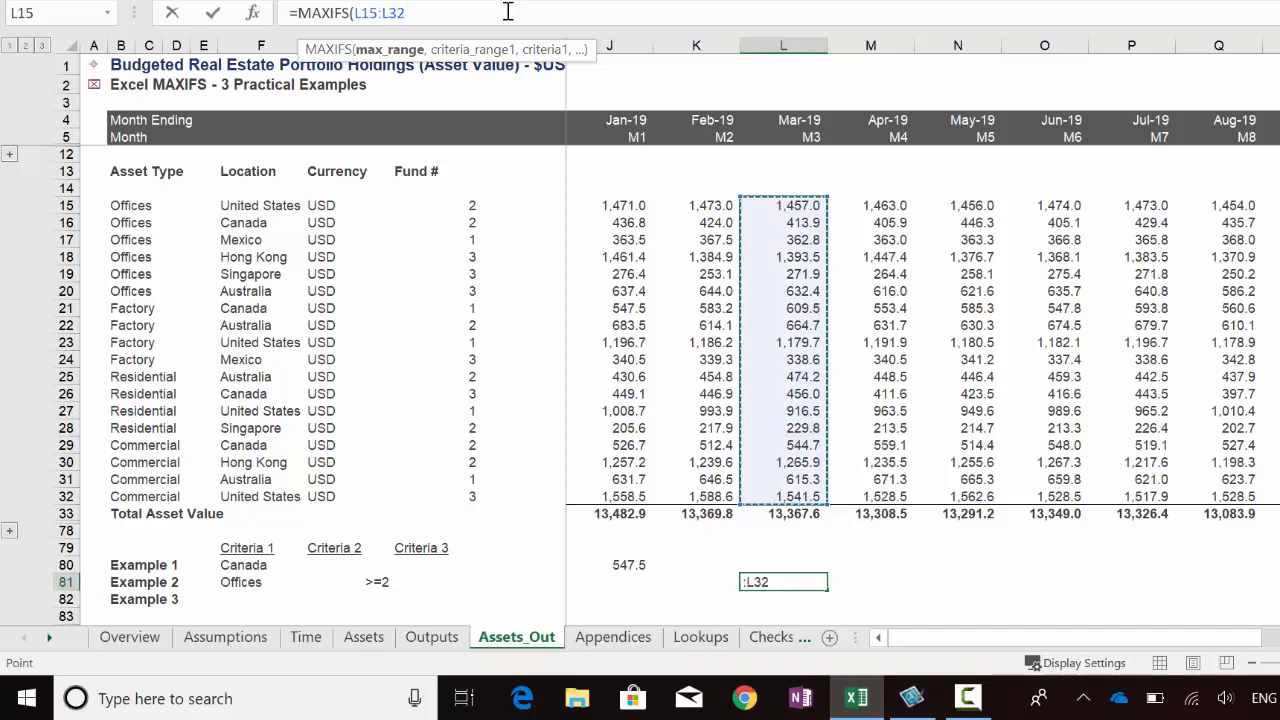
text(,)
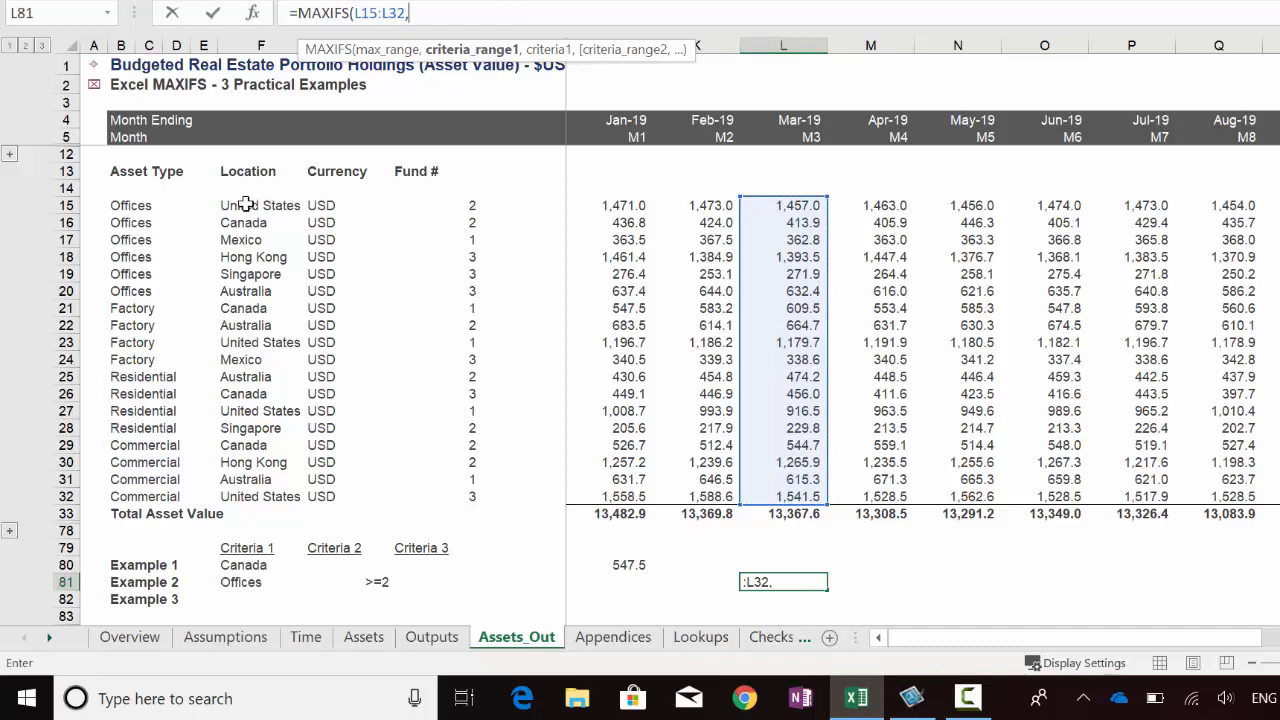
drag(119, 202, 118, 493)
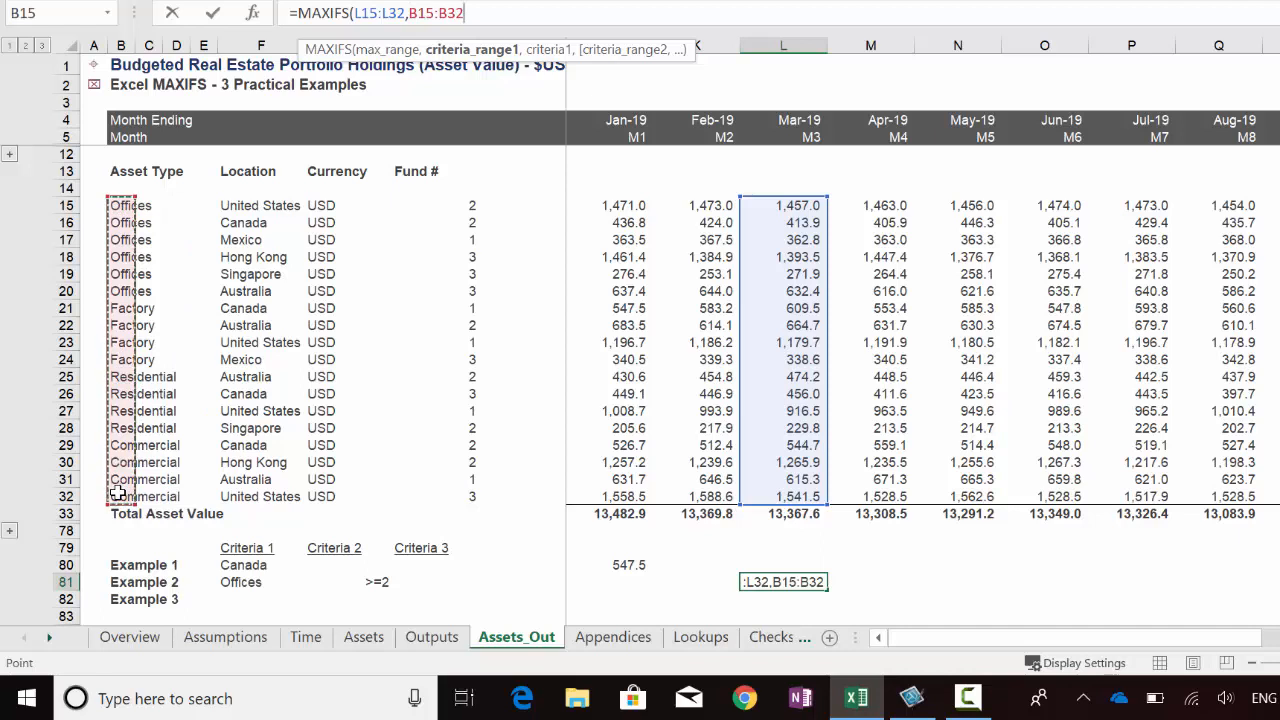
text(,)
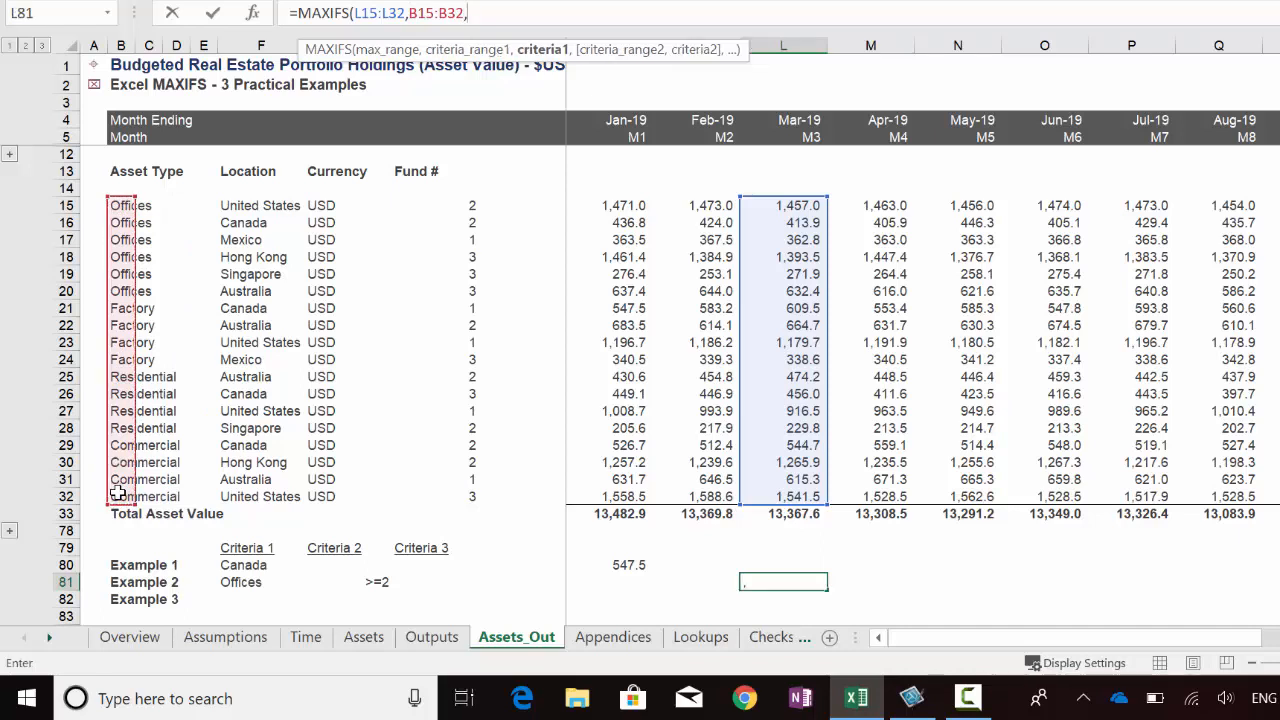
click(229, 581)
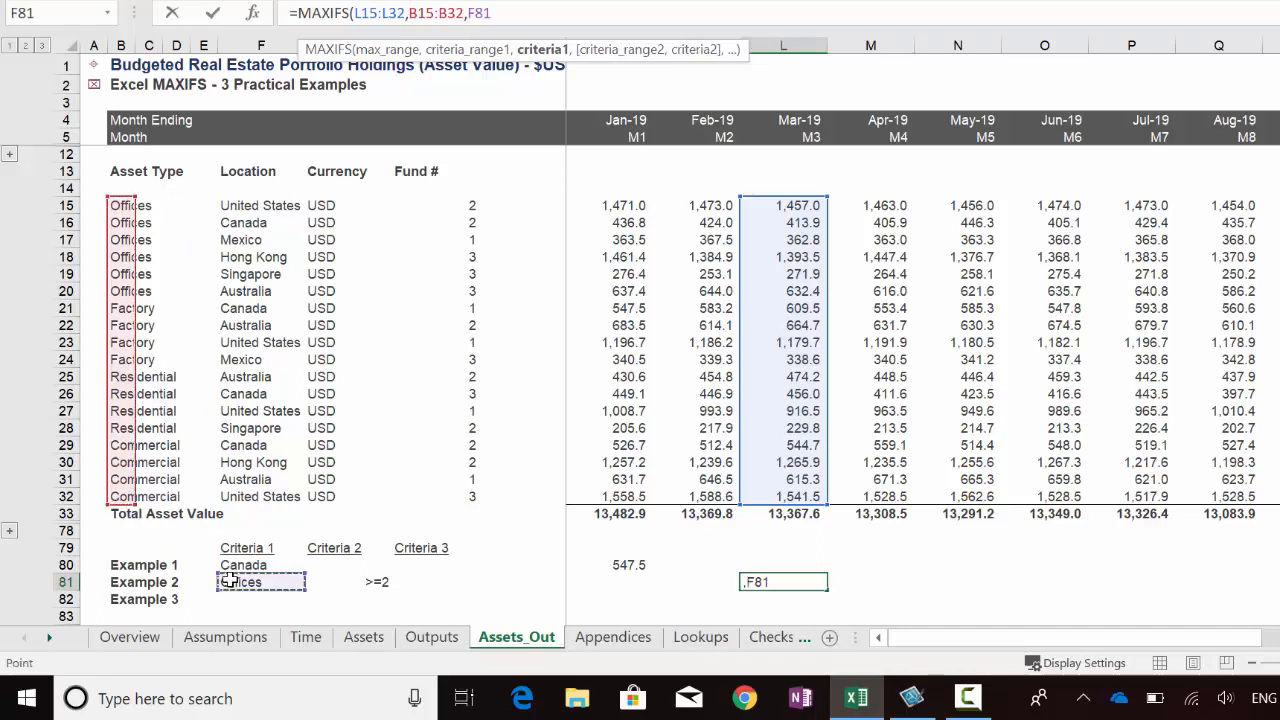
Complete the L81 formula with fund numbers H15:H32 matched to G81, and check the maximum against its source row
text(,)
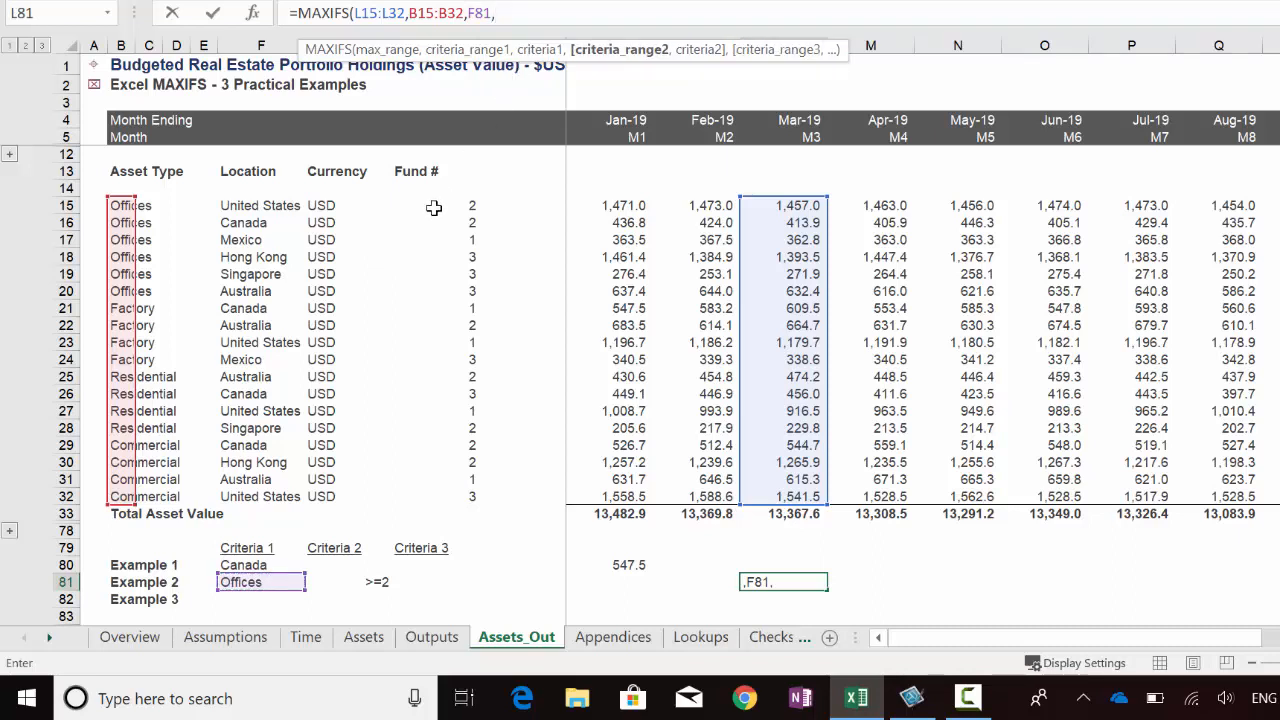
drag(435, 205, 419, 499)
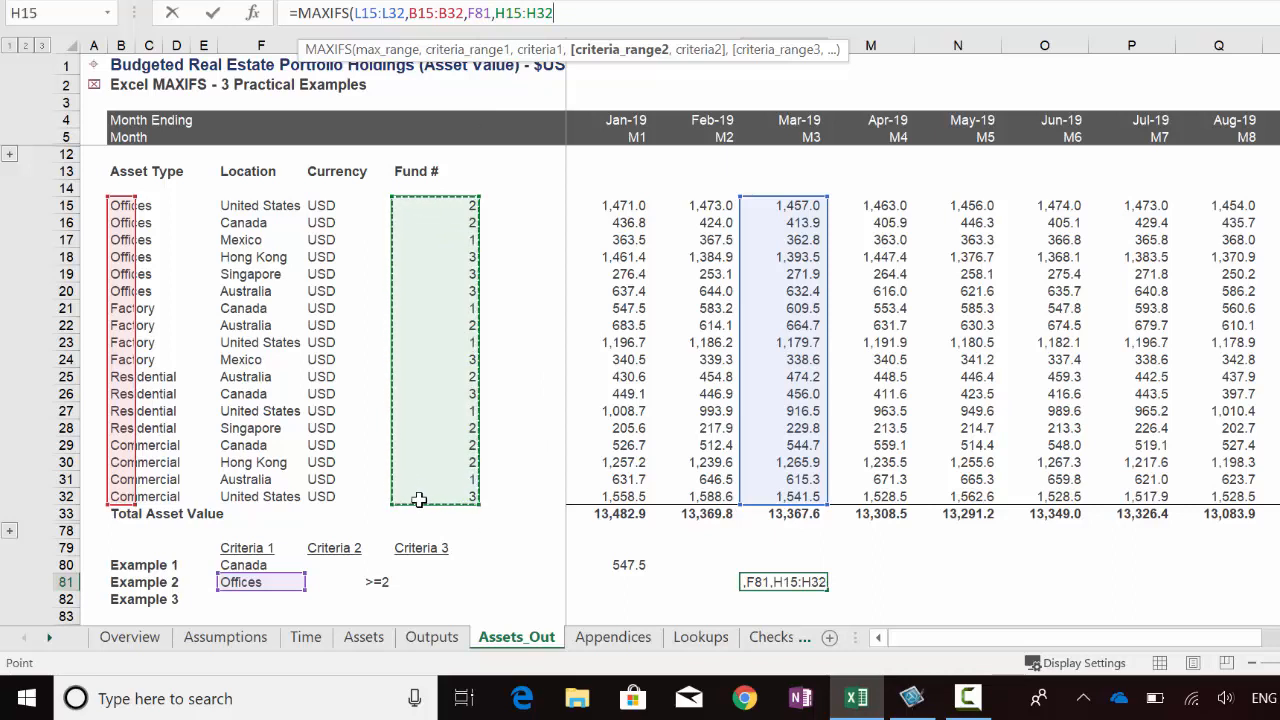
text(,)
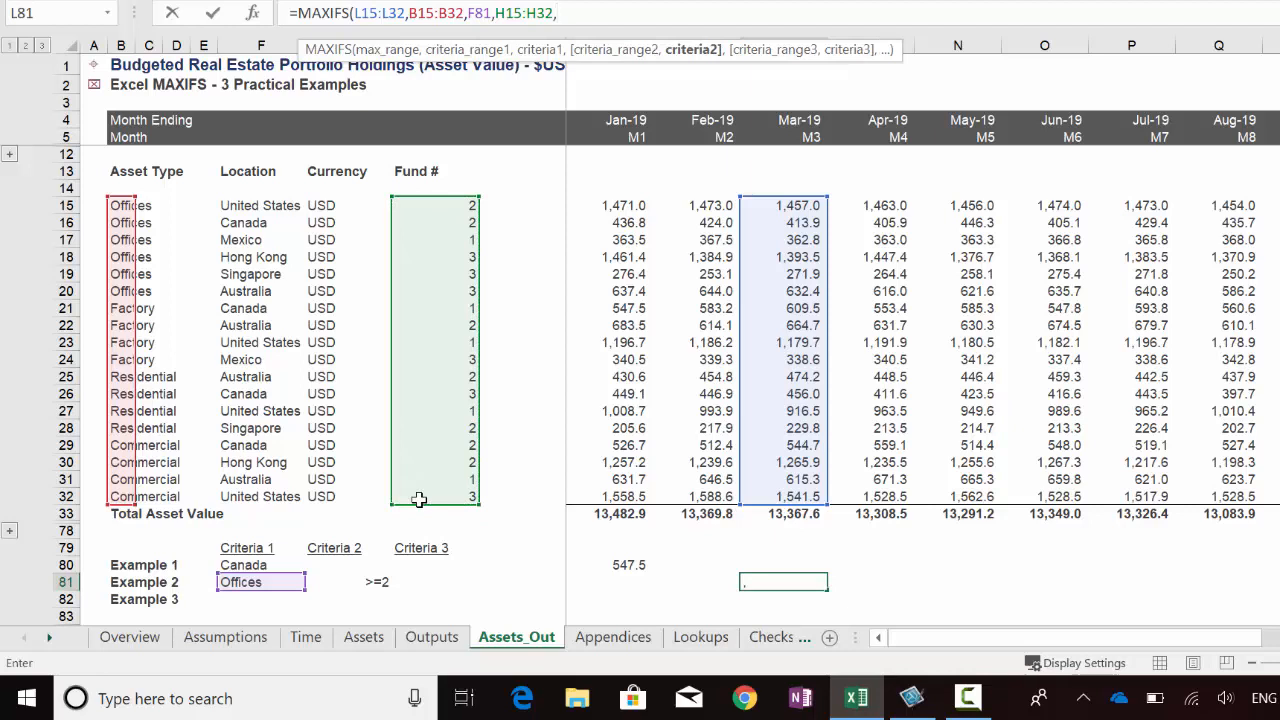
click(338, 581)
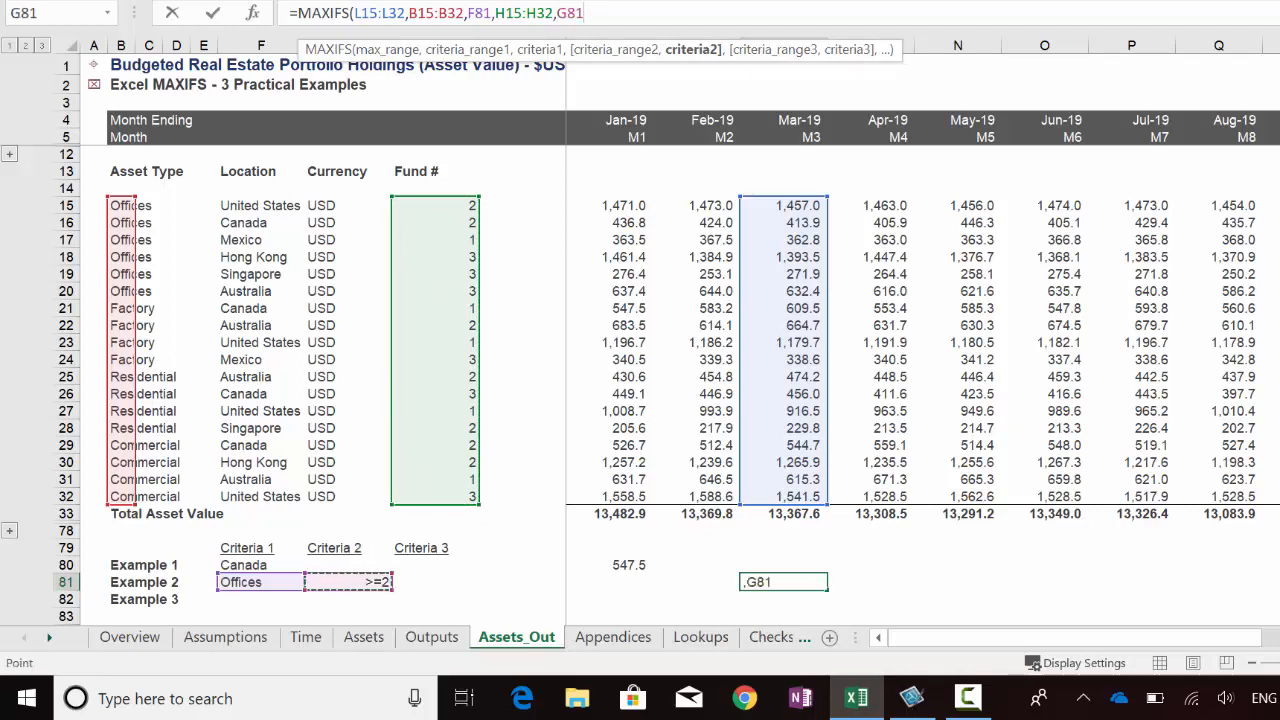
key(ctrl+Return)
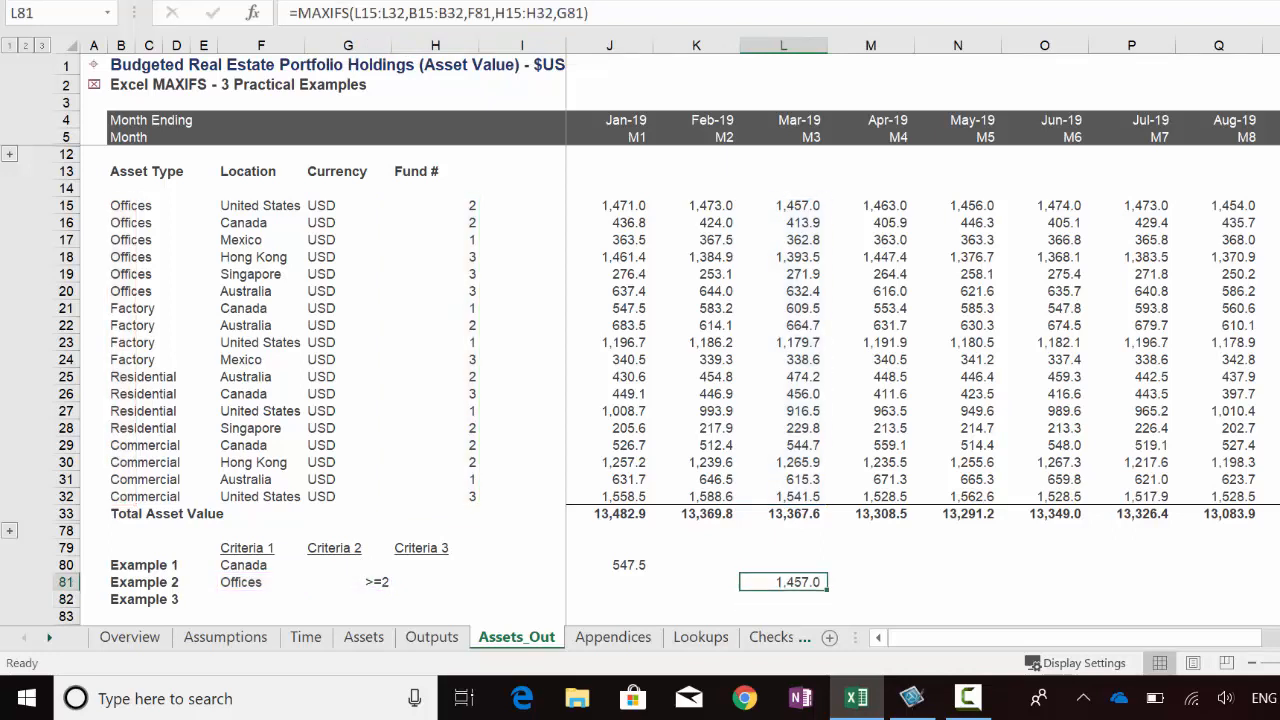
click(787, 205)
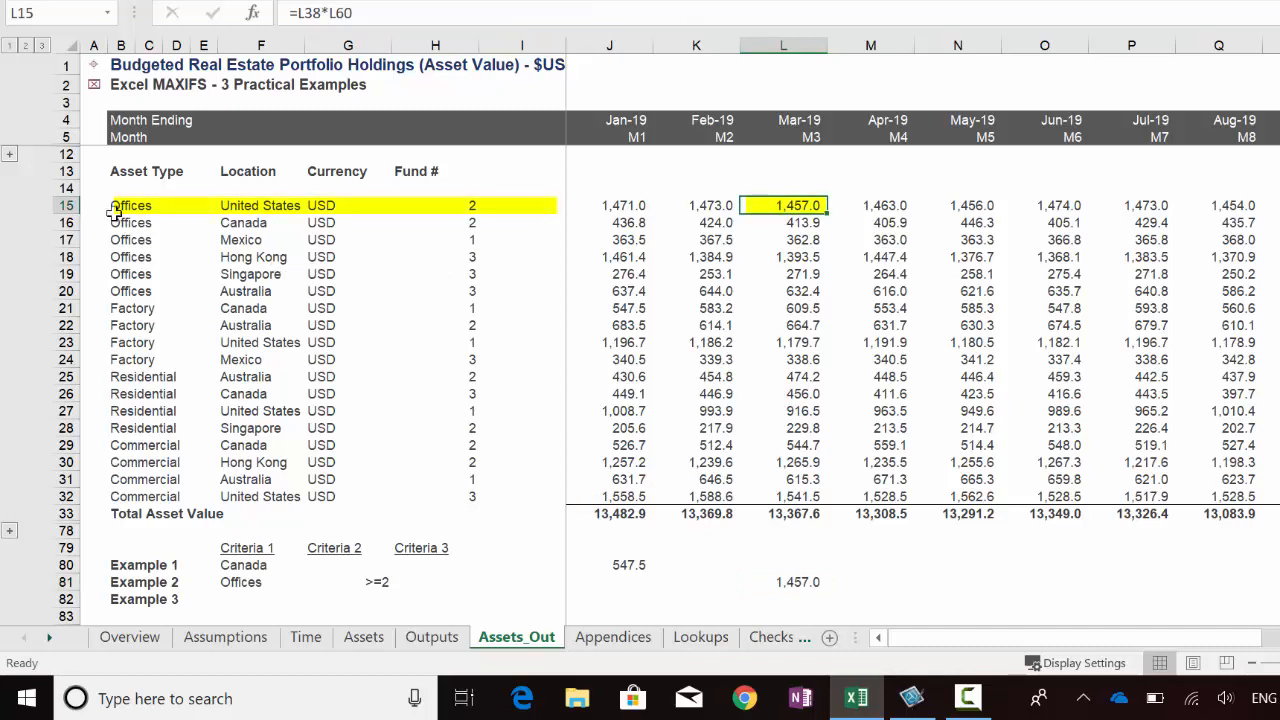
Enter Example 3's criteria: United States in F82, 1 in G82 and <1000 in H82
click(240, 599)
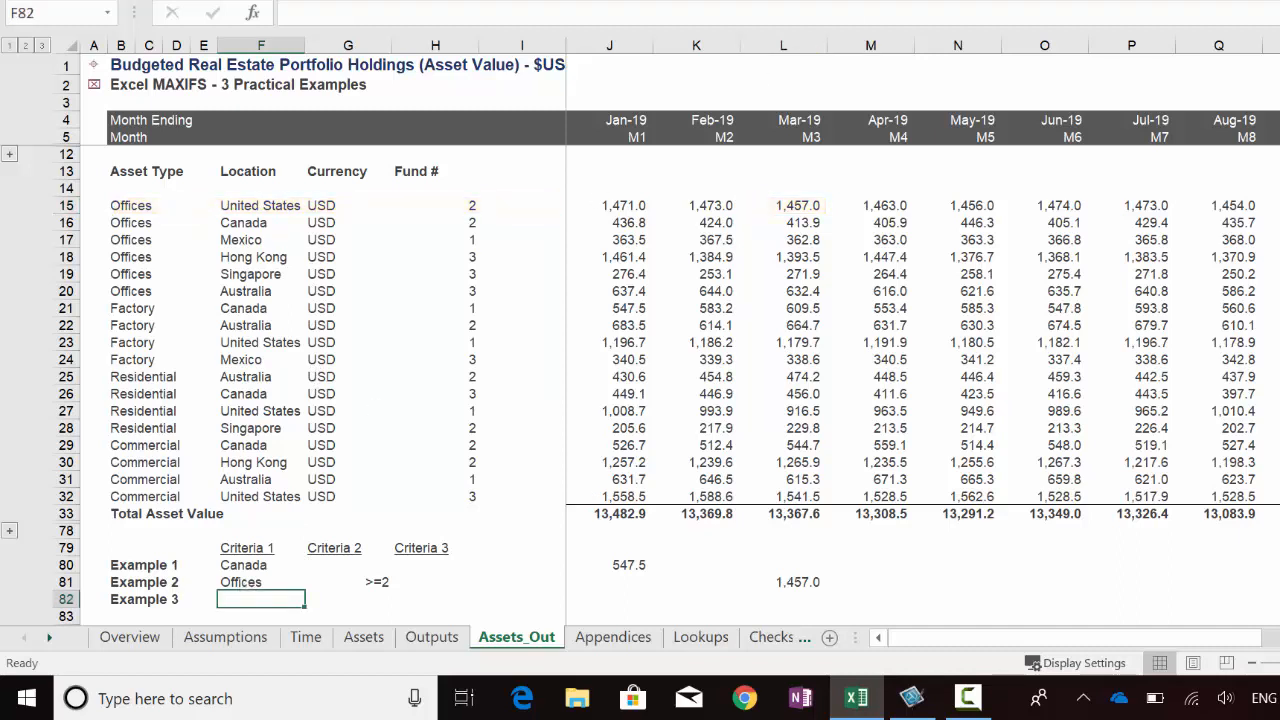
text(United)
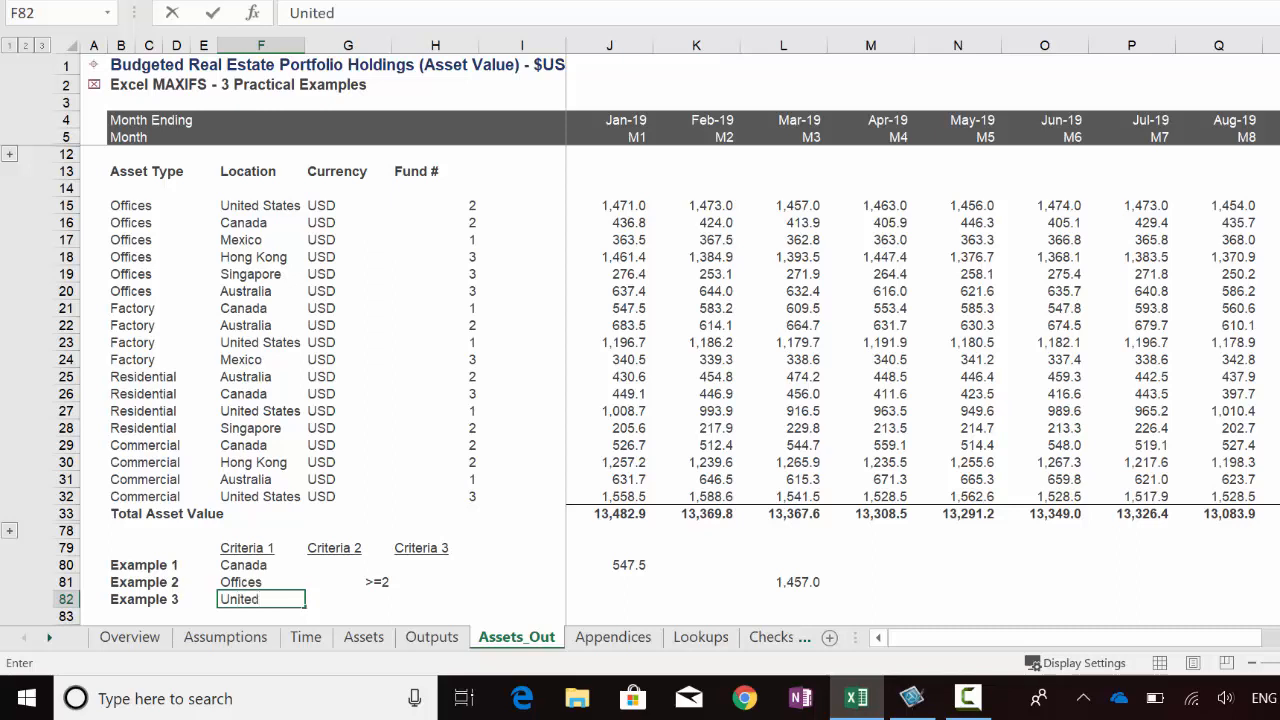
text( States)
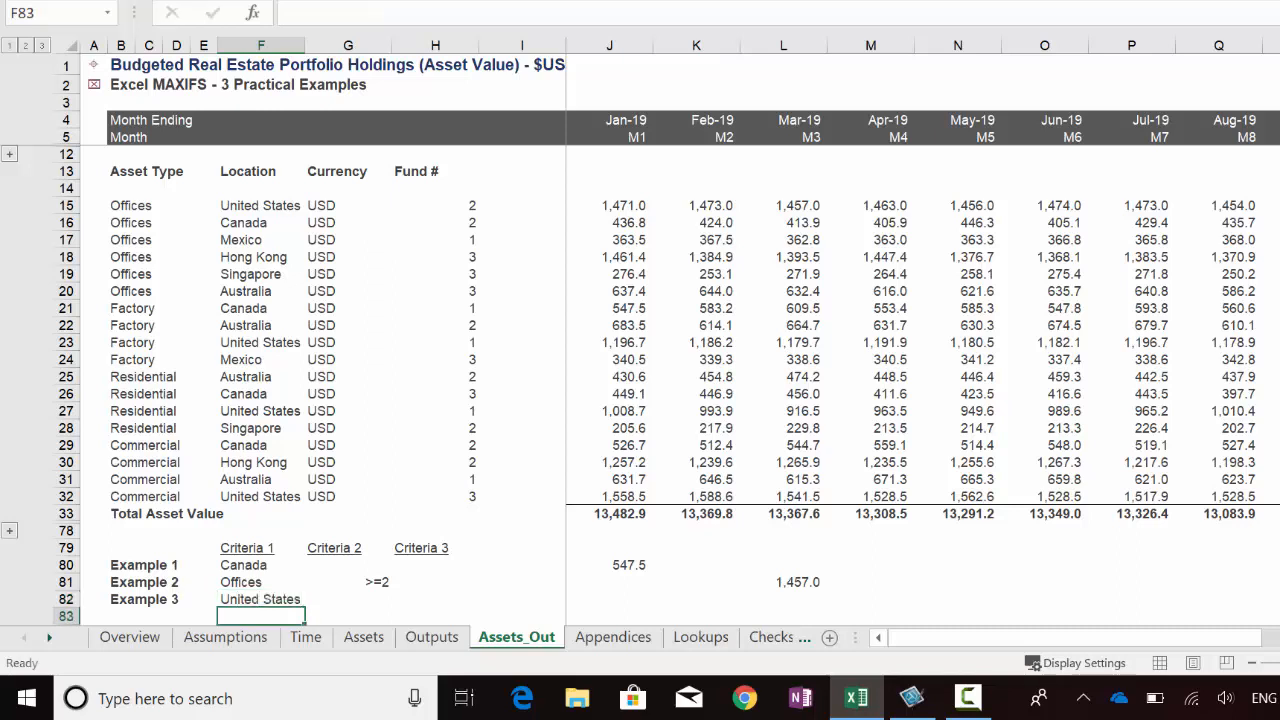
key(Tab)
text(1)
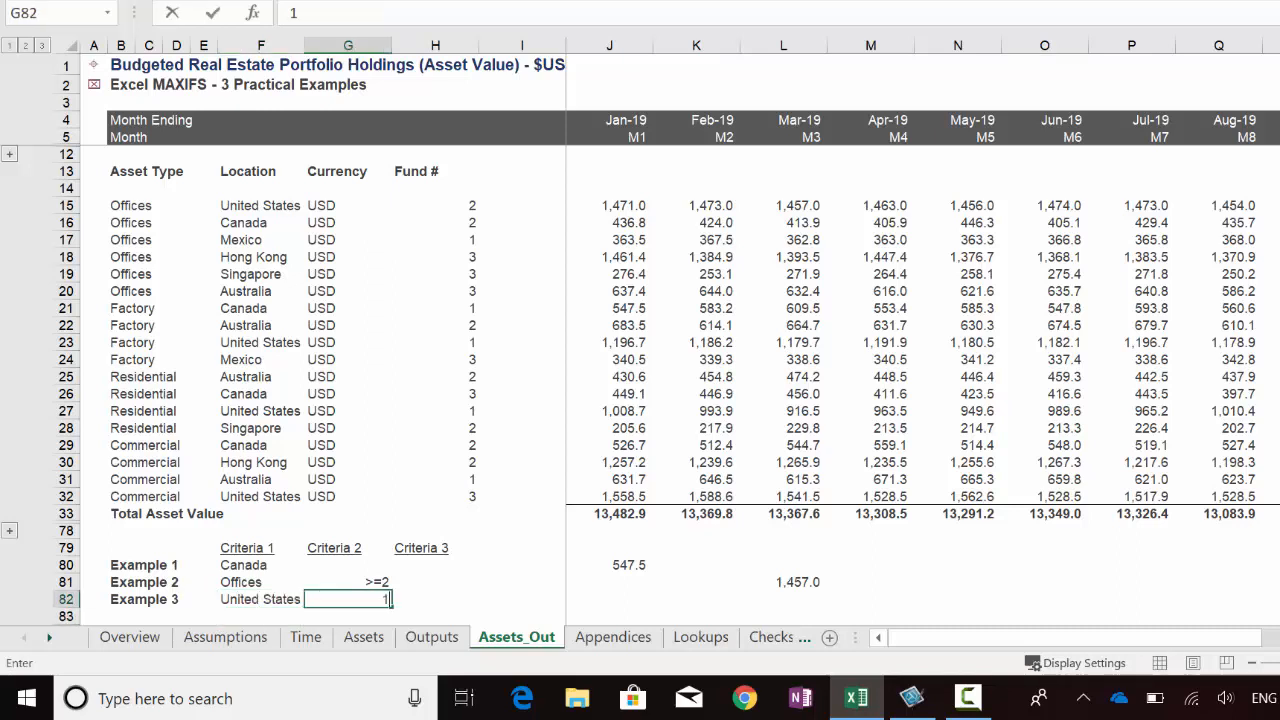
key(Tab)
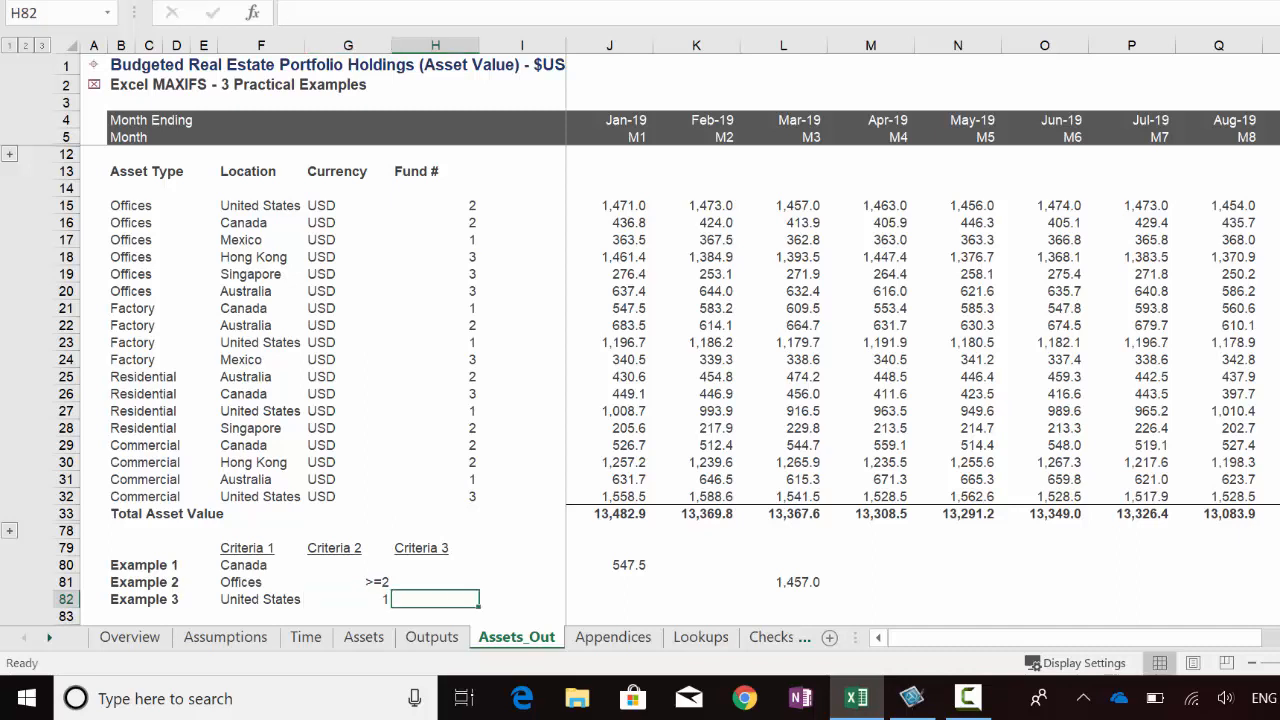
text(<)
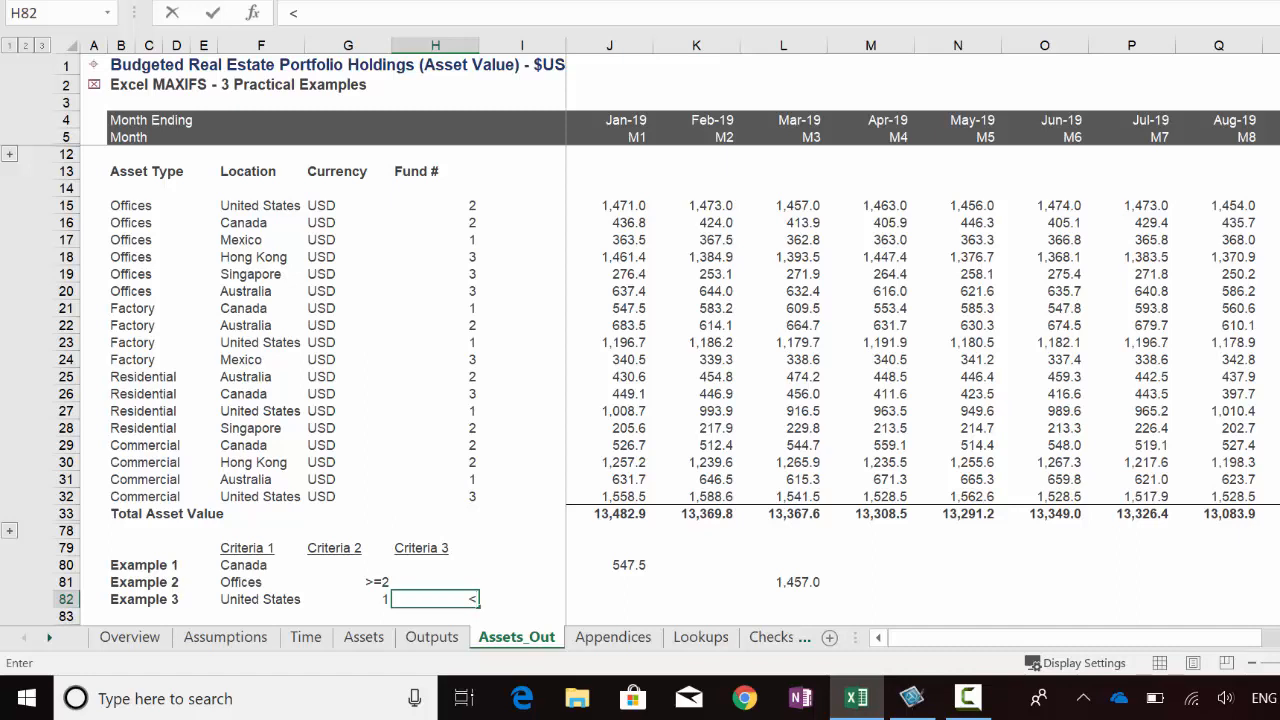
text(1000)
key(Return)
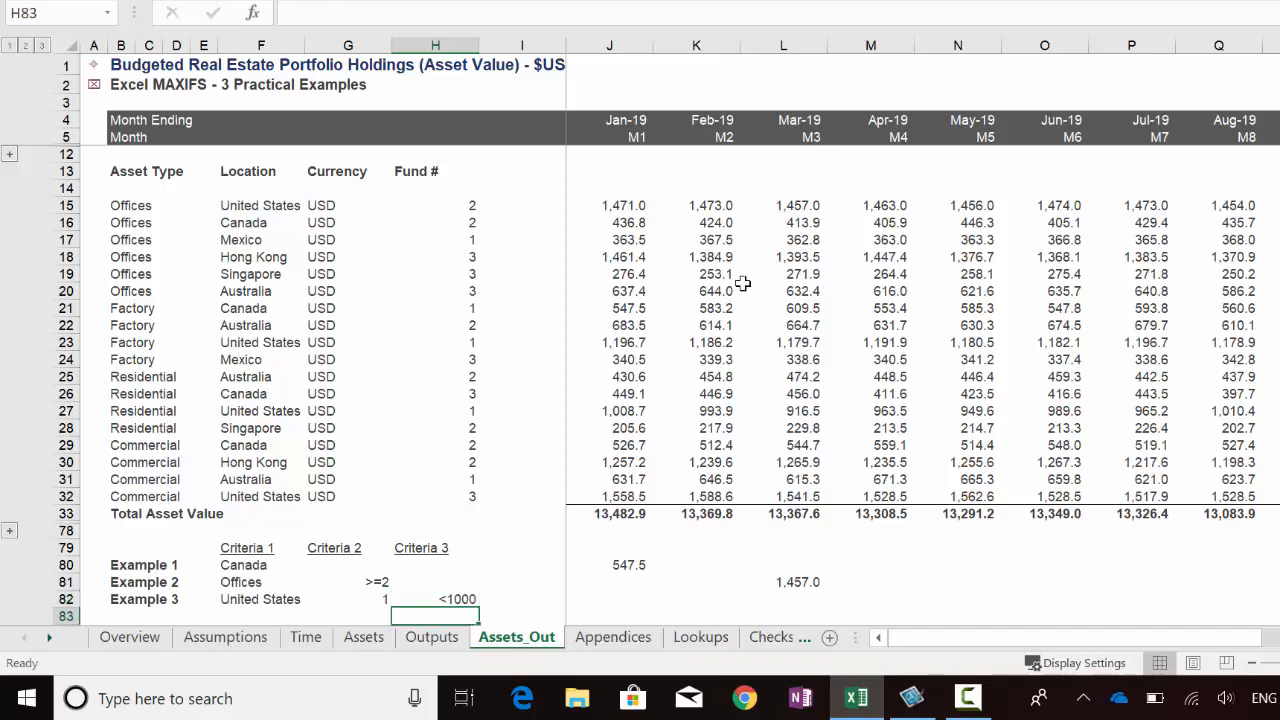
Start a MAXIFS formula in O82 with Jun-19 values O15:O32 as max range and locations F15:F32 matched to F82
click(983, 584)
key(Down)
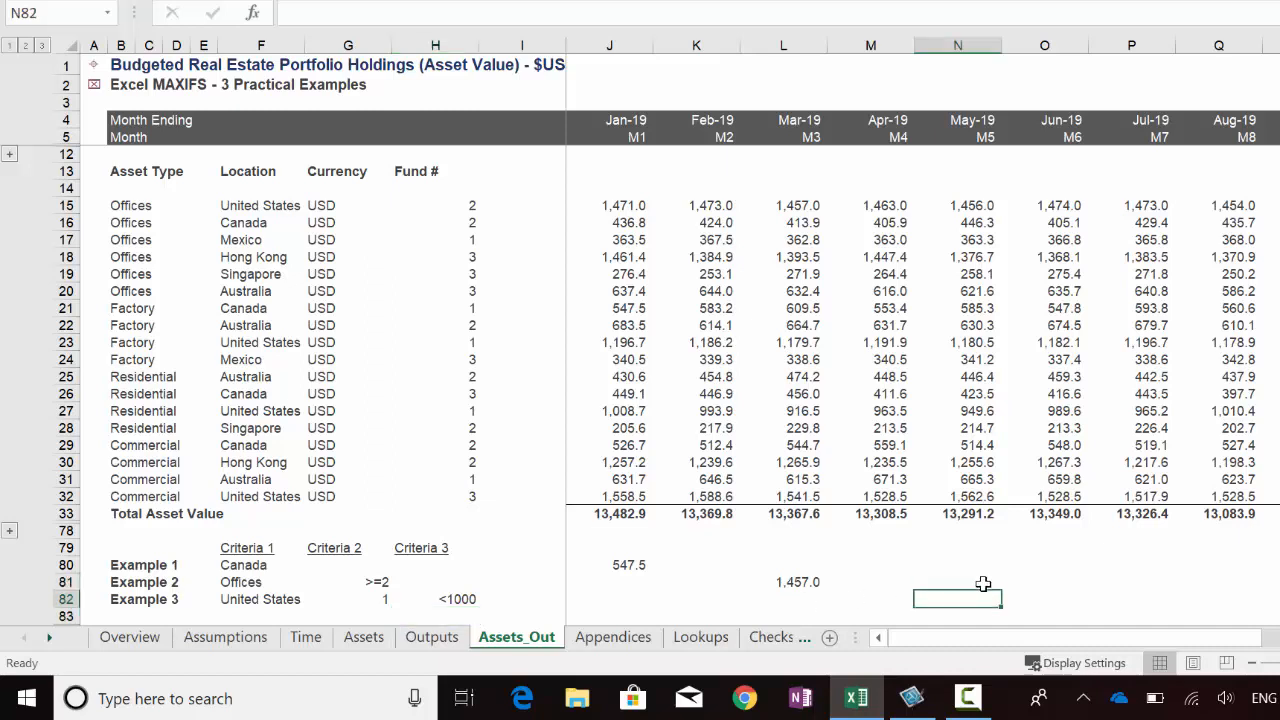
key(Right)
click(640, 9)
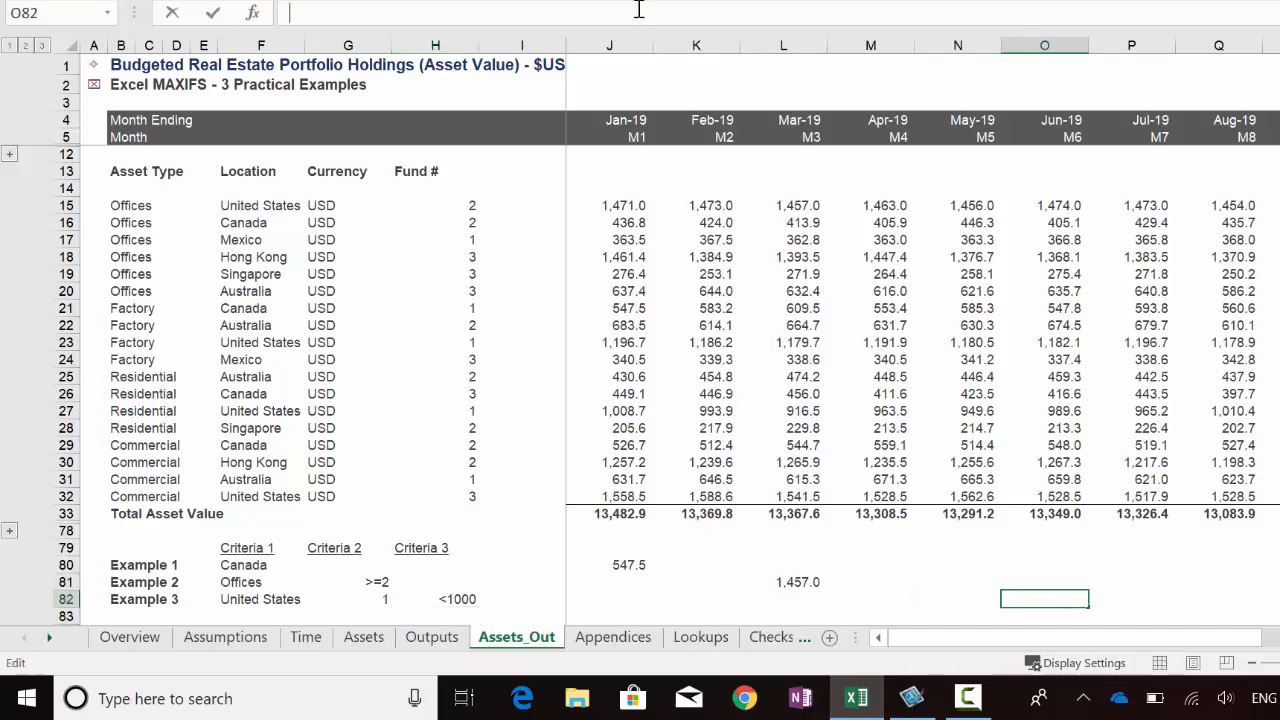
text(=maxif)
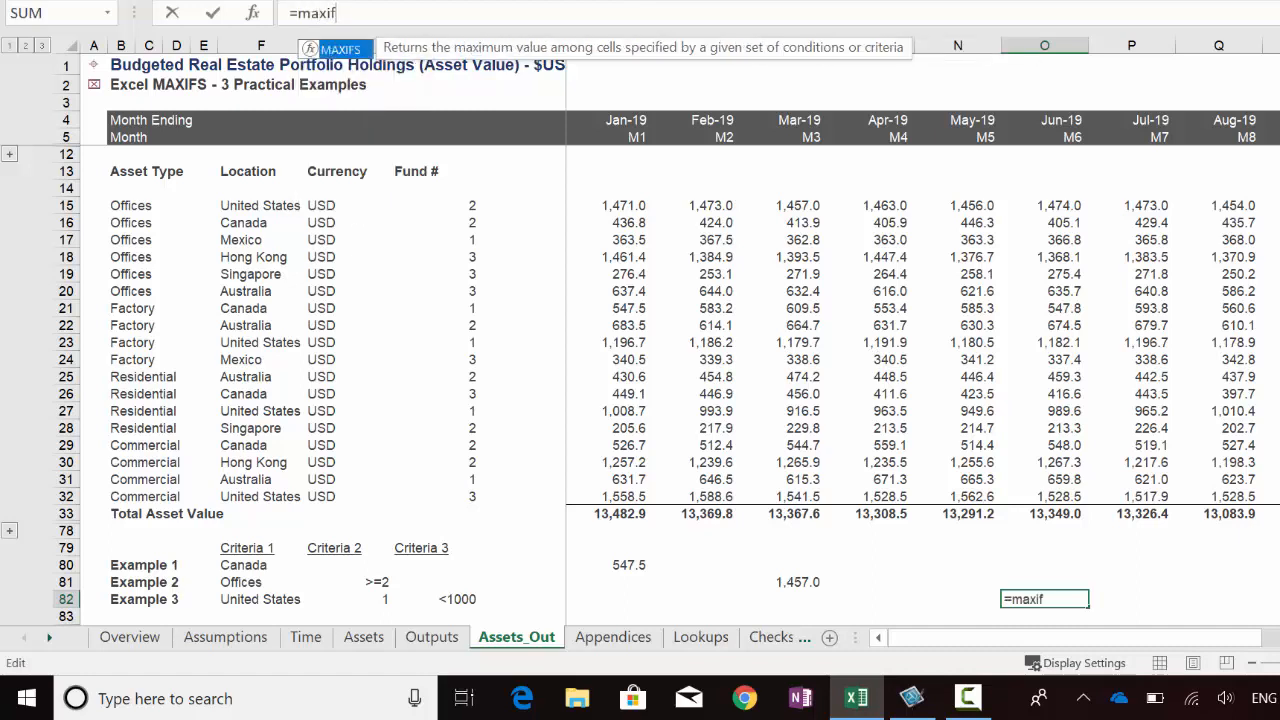
key(Tab)
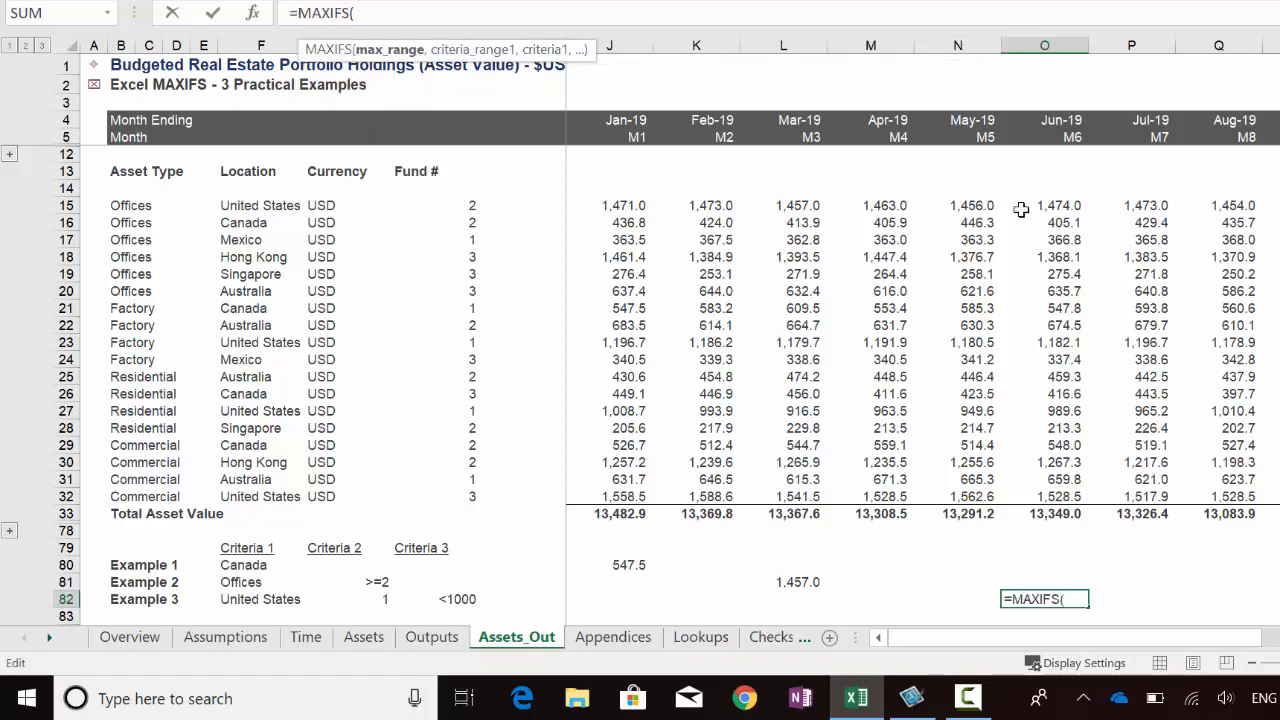
drag(1041, 206, 1021, 488)
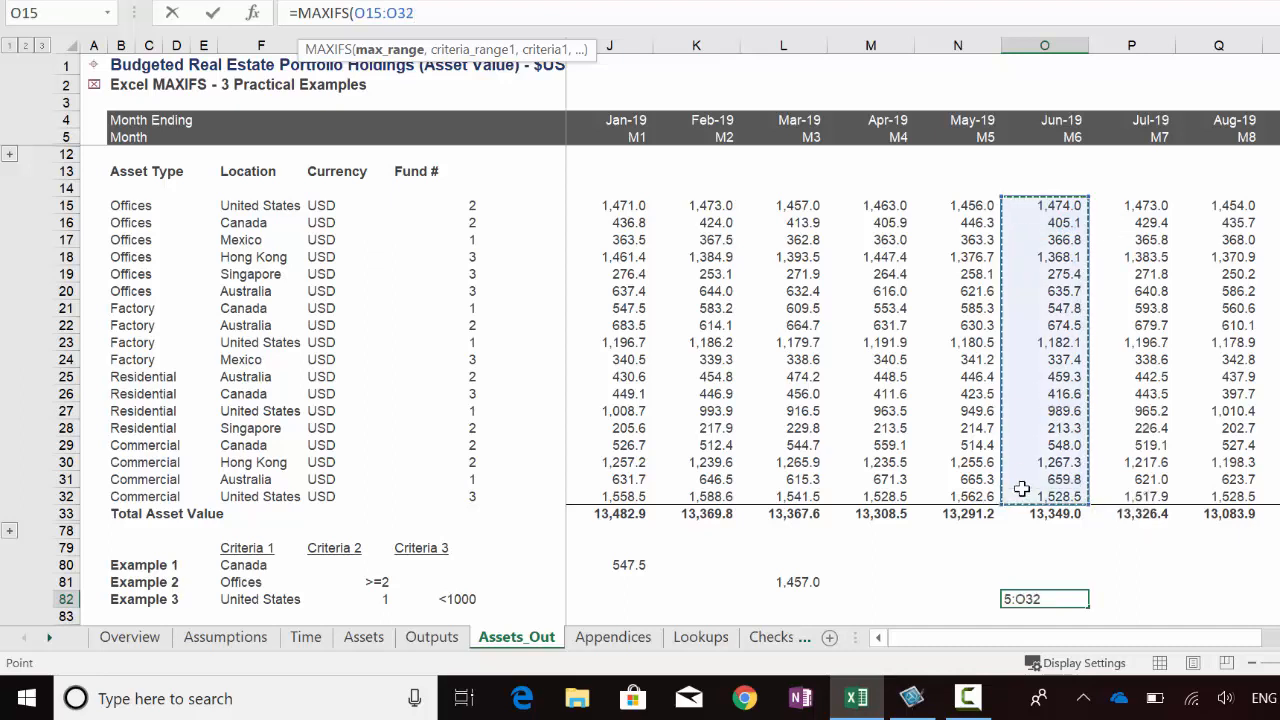
text(,)
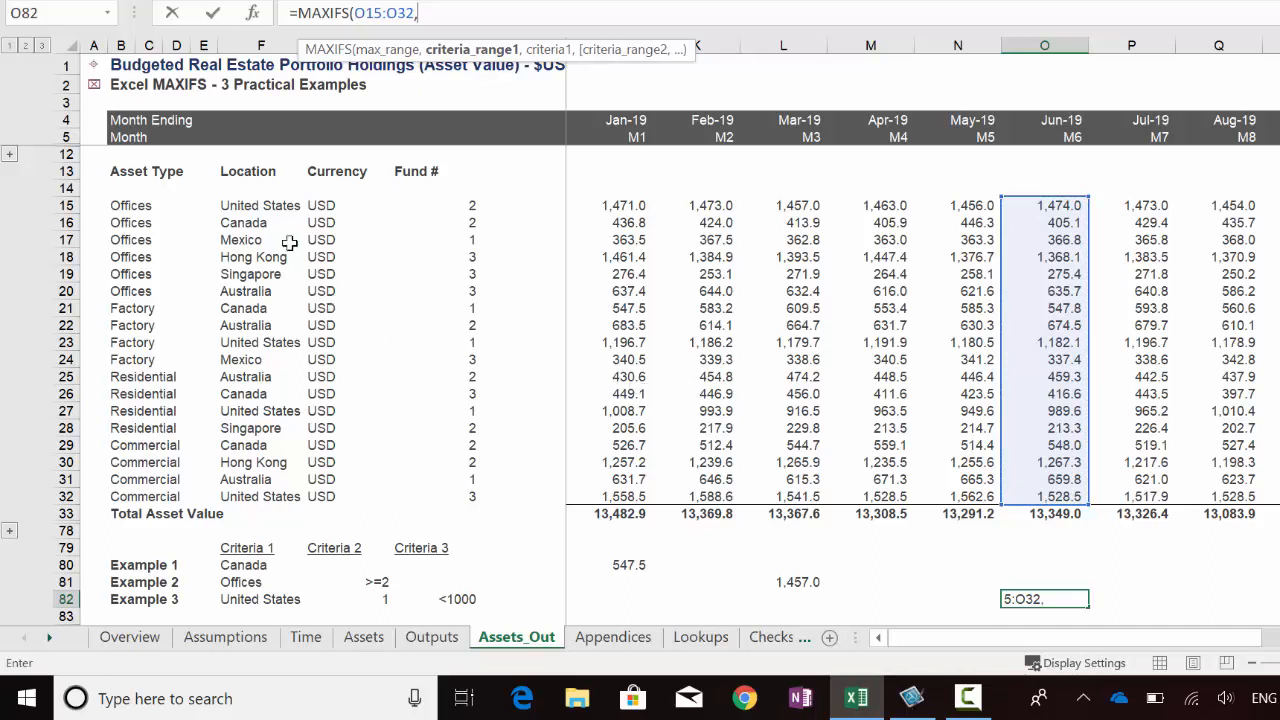
drag(237, 205, 233, 496)
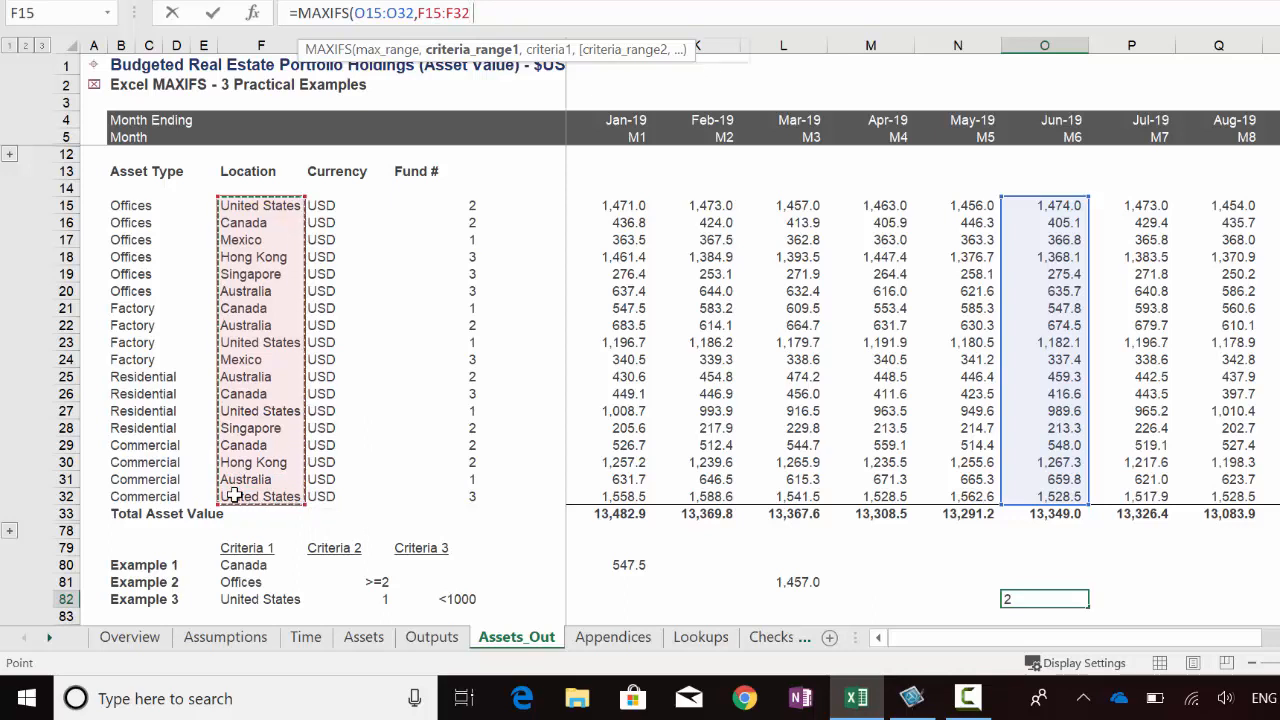
text(,)
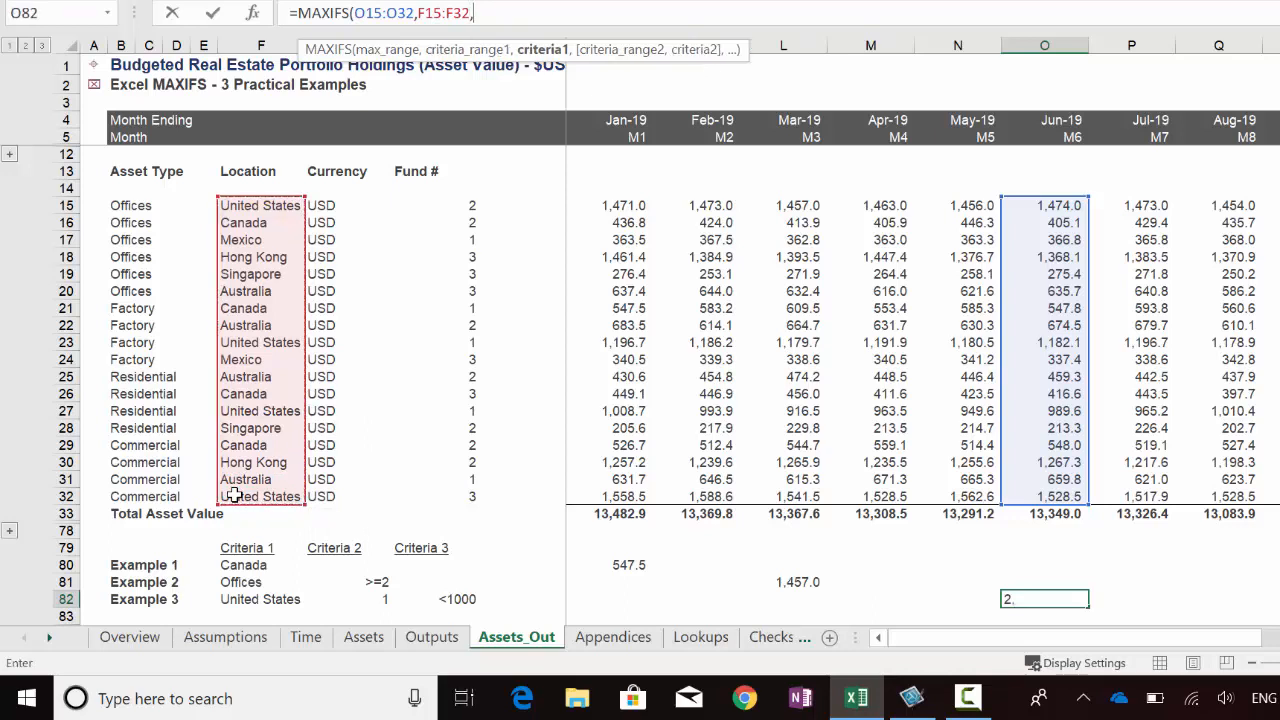
click(226, 600)
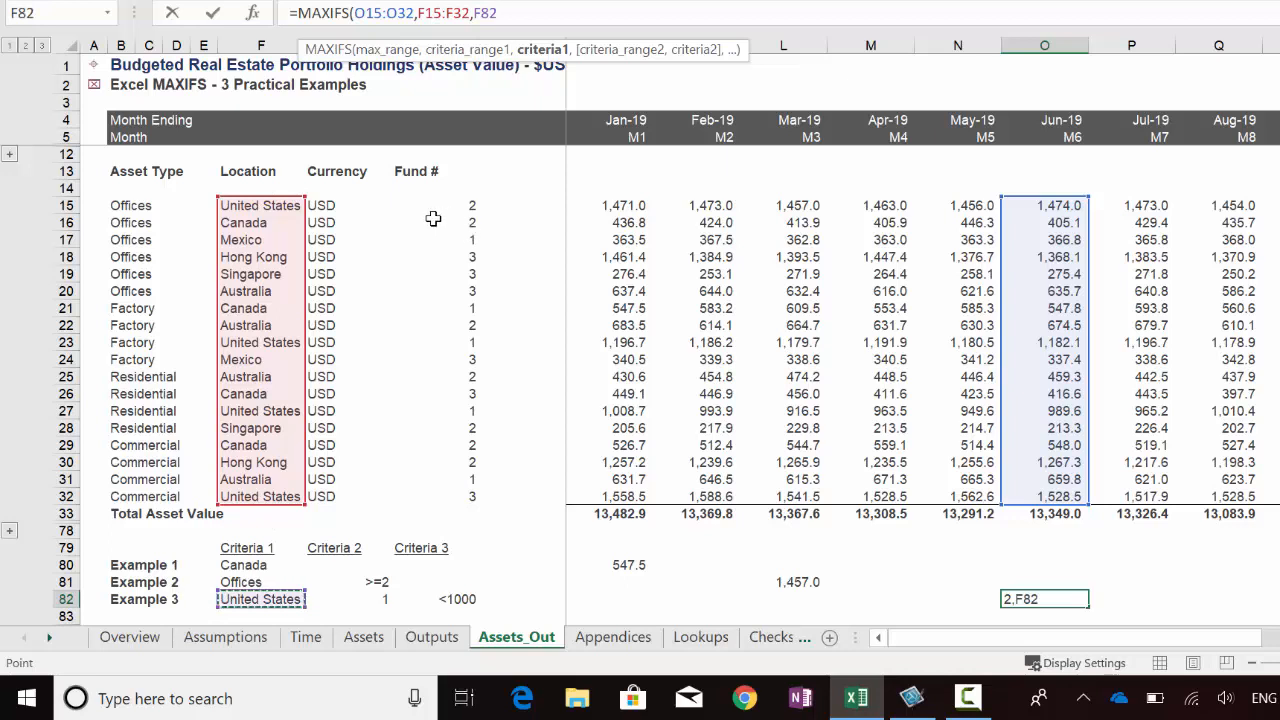
Add fund numbers H15:H32 matched to G82 as the second criteria pair of the O82 MAXIFS formula
text(,)
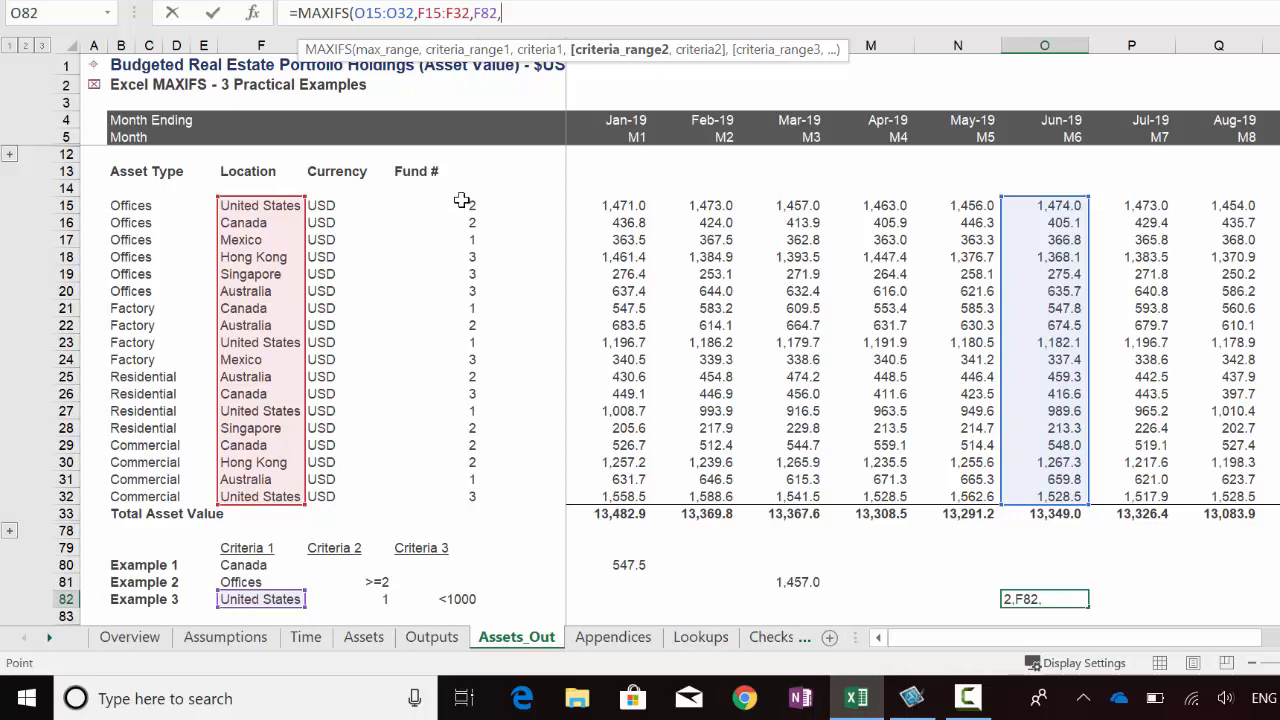
drag(461, 201, 446, 400)
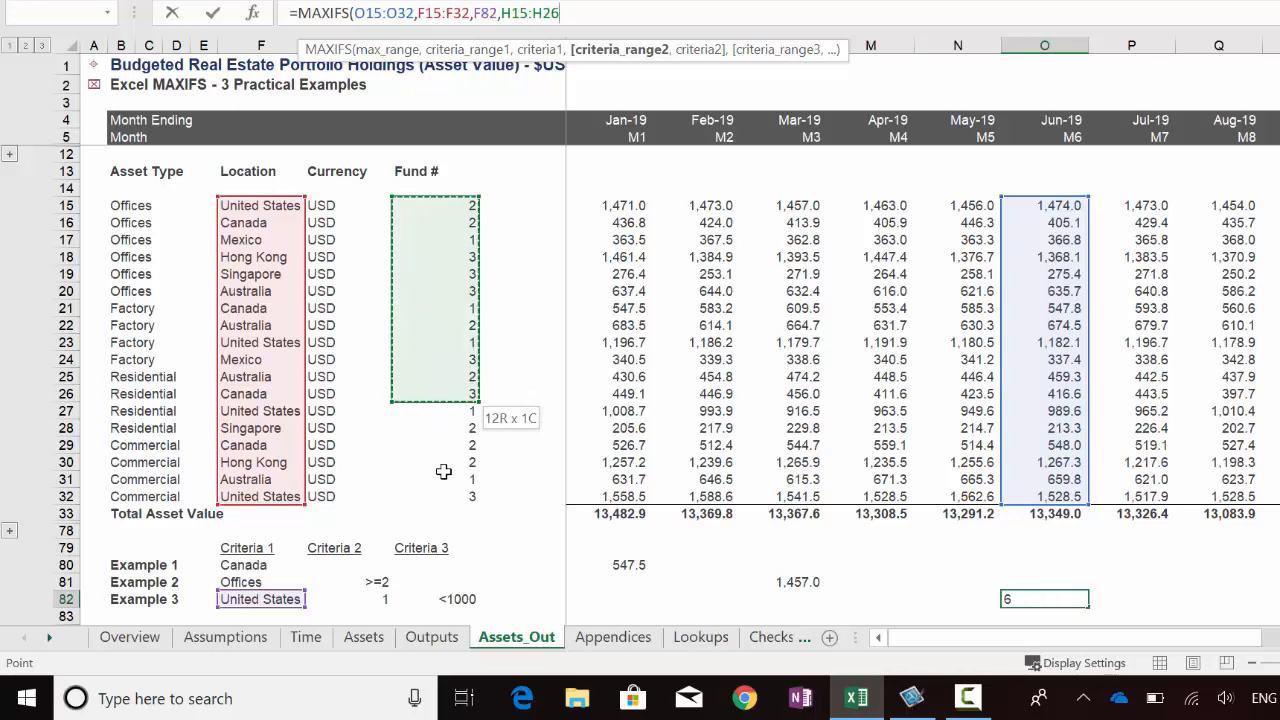
drag(443, 471, 443, 497)
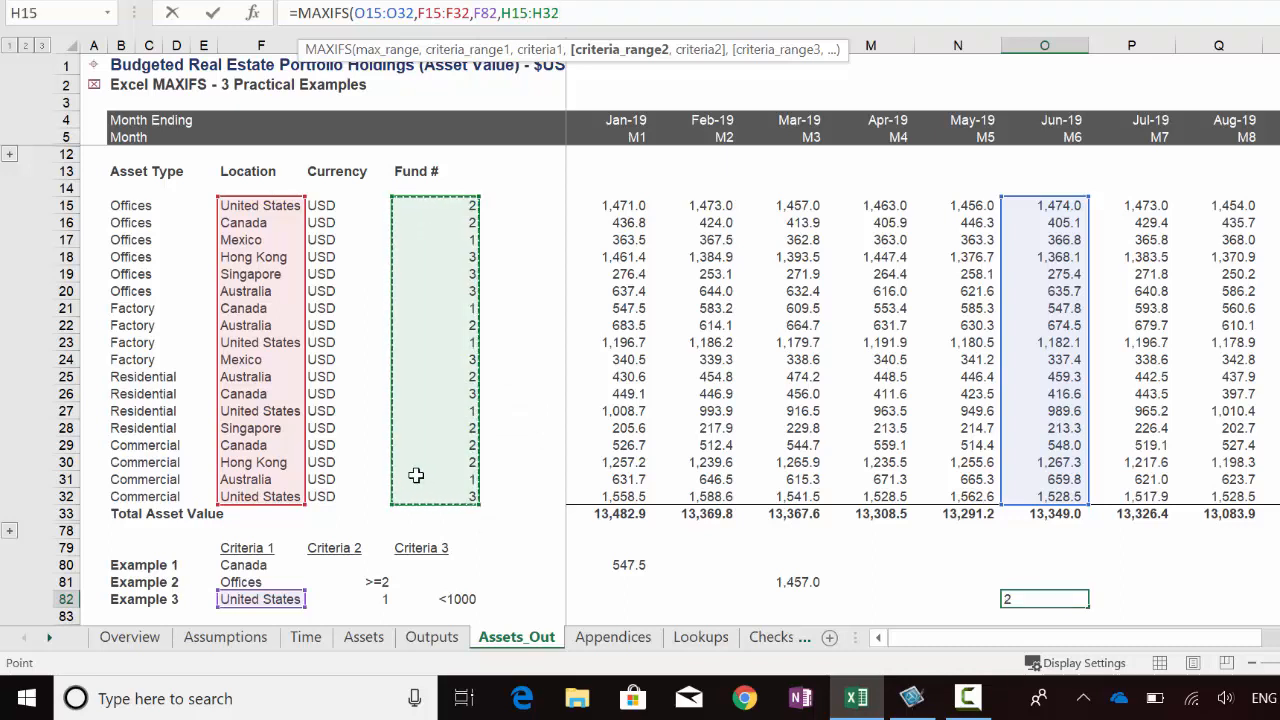
text(,)
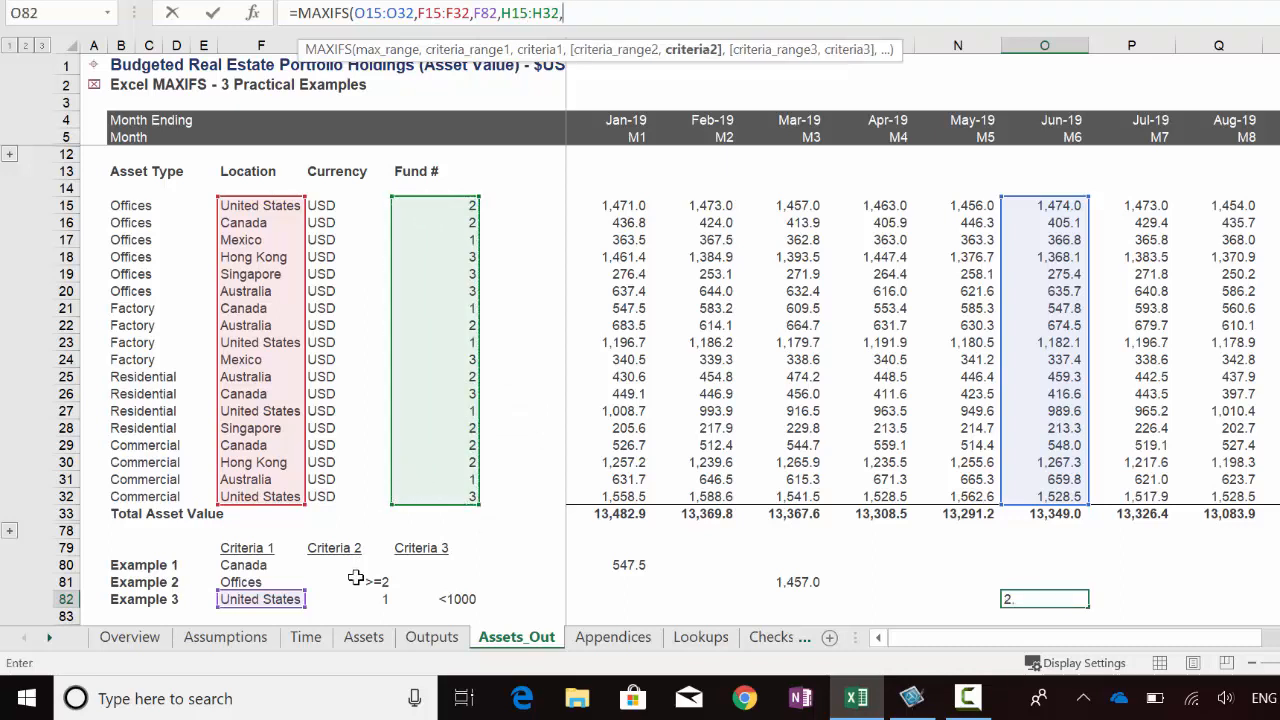
click(348, 602)
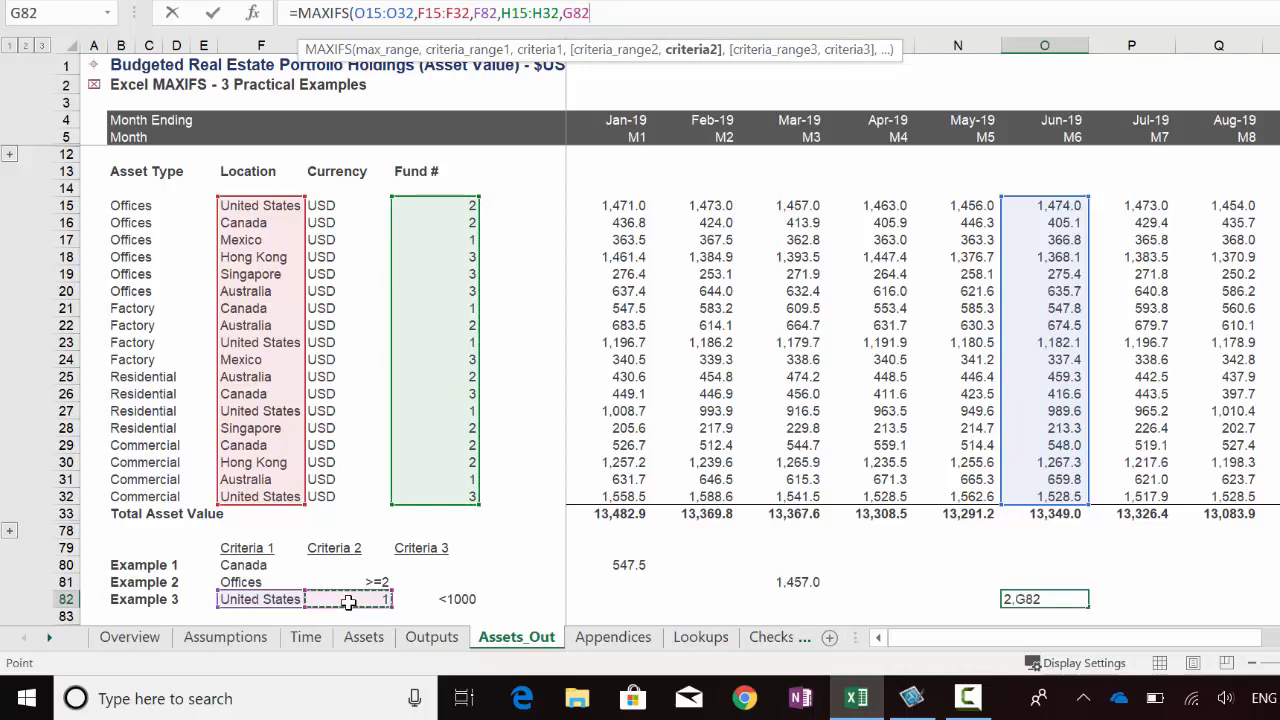
Complete the O82 formula with Jun-19 values O15:O32 matched to H82 as third criteria, and check the maximum against its source cell
text(,)
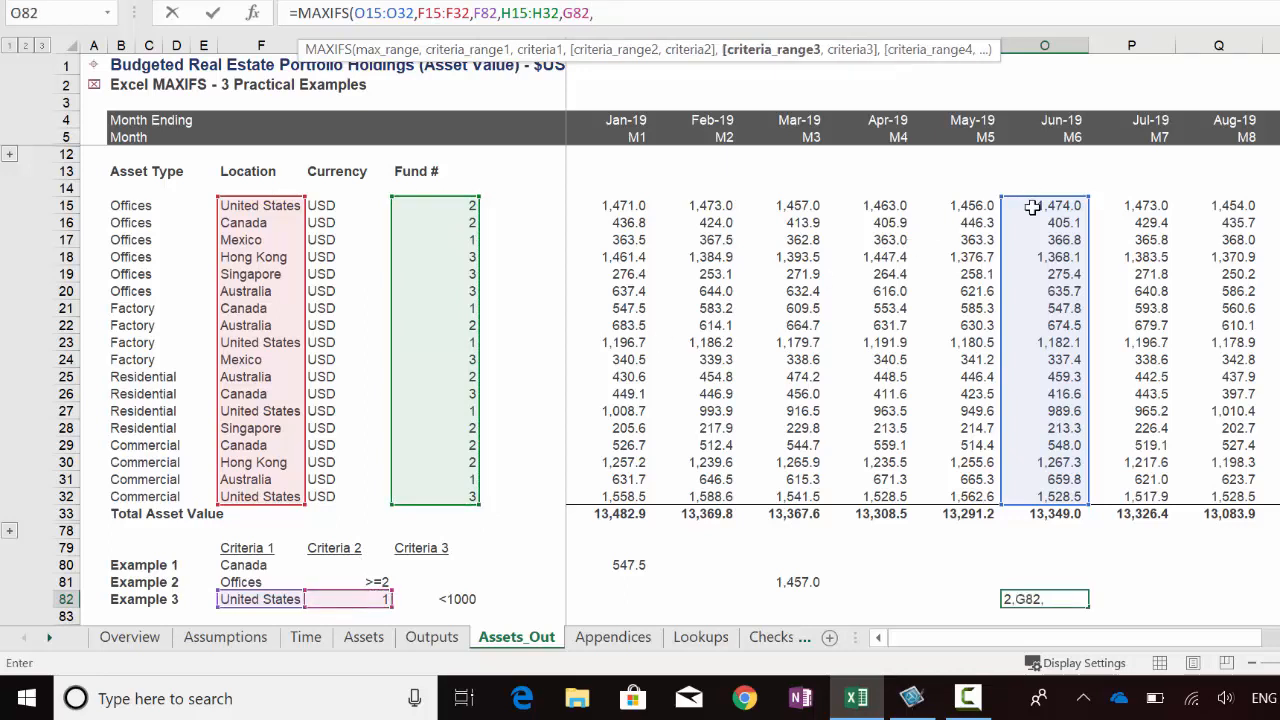
drag(1030, 205, 1030, 500)
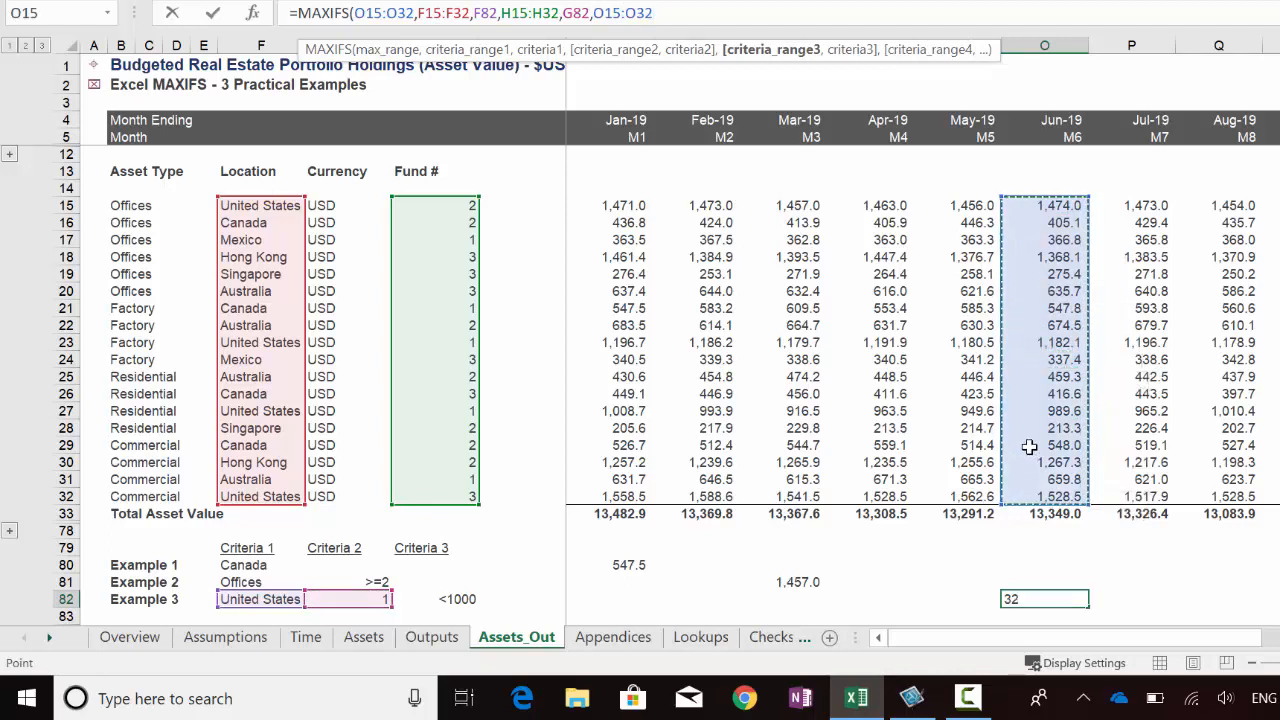
text(,)
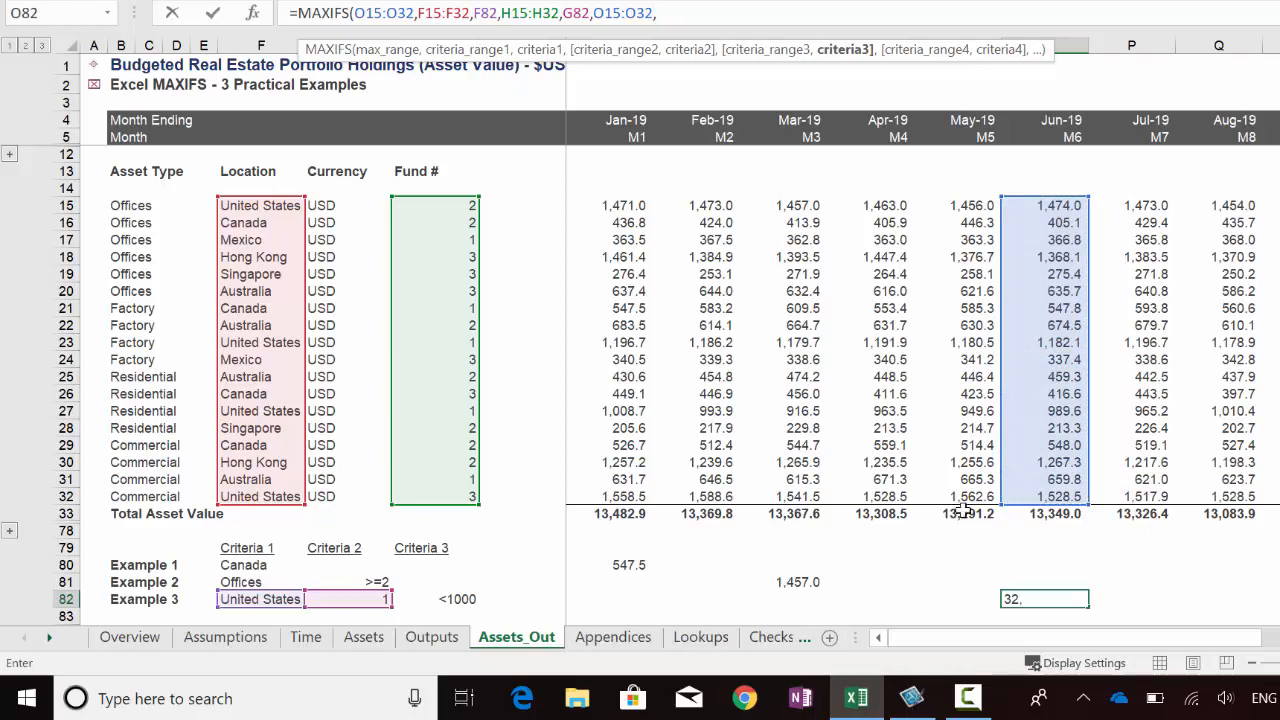
click(457, 600)
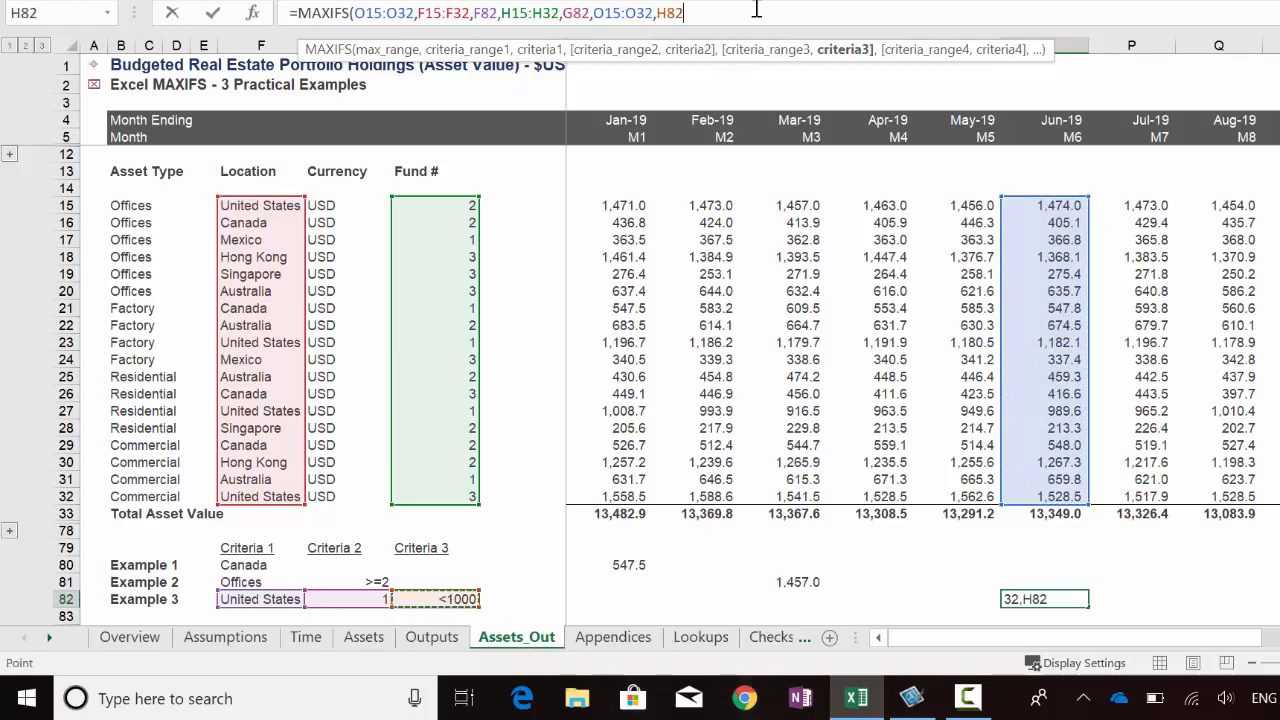
text())
key(ctrl+Return)
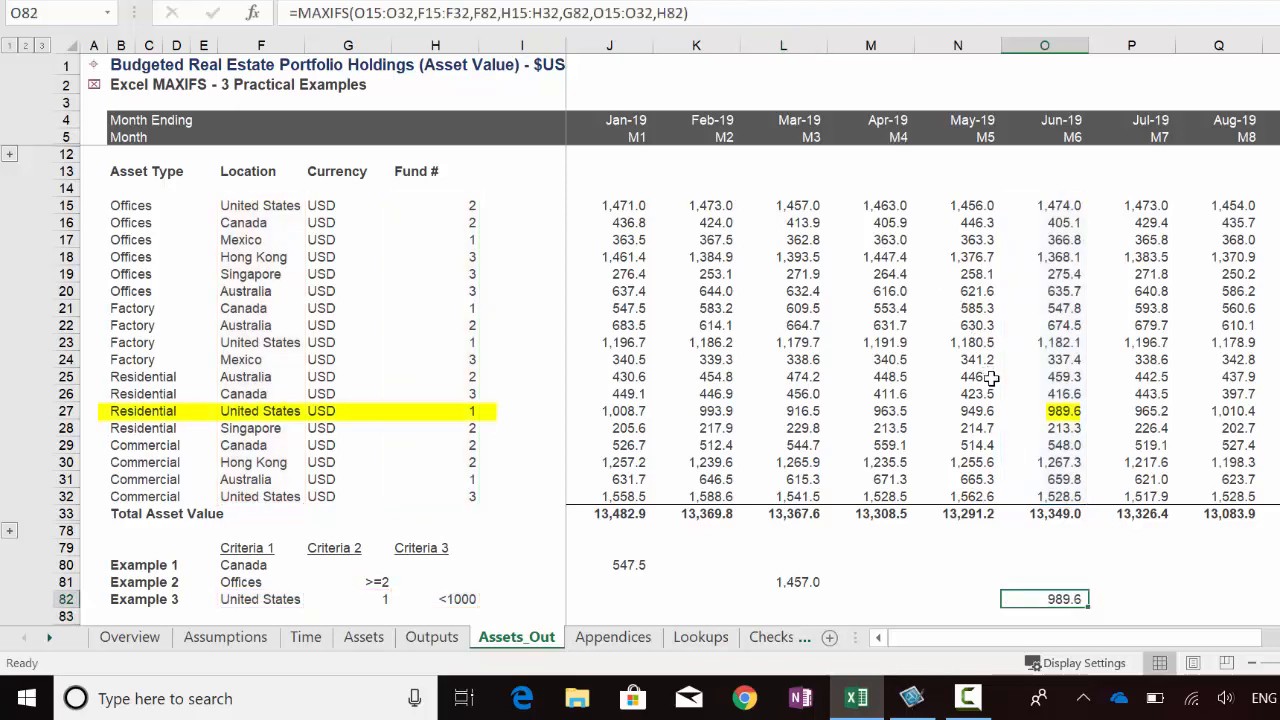
click(1045, 413)
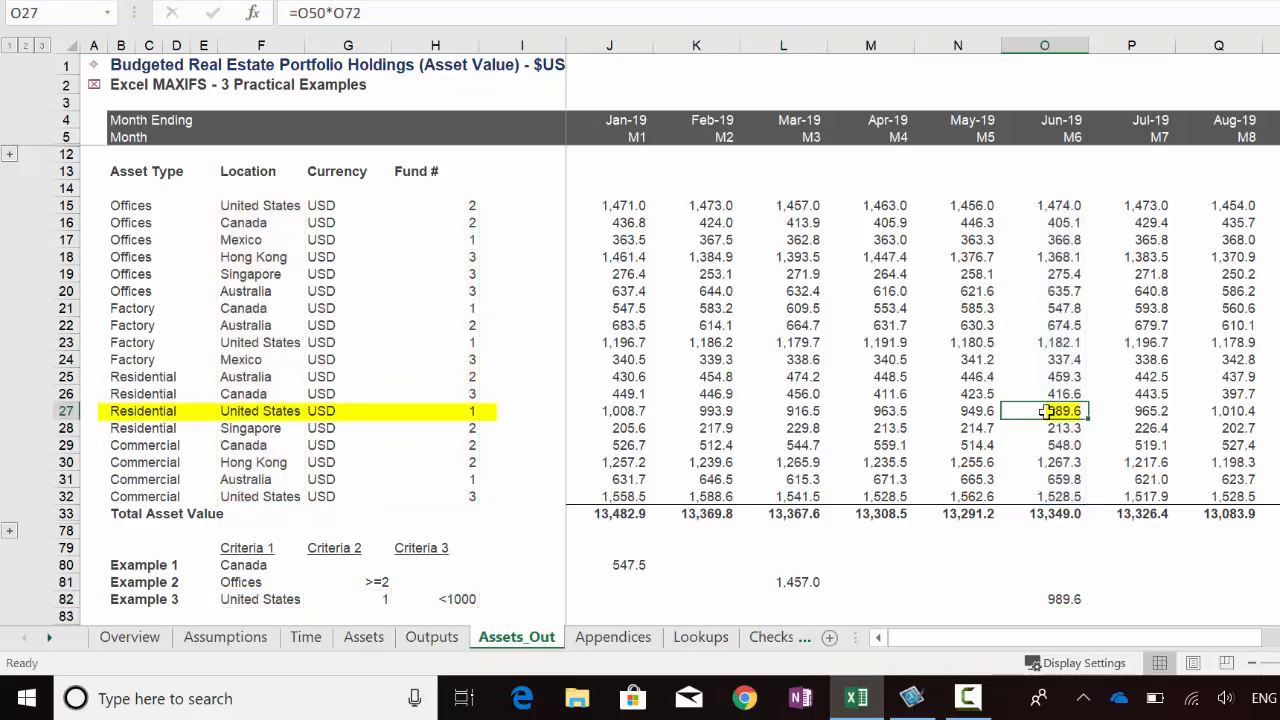